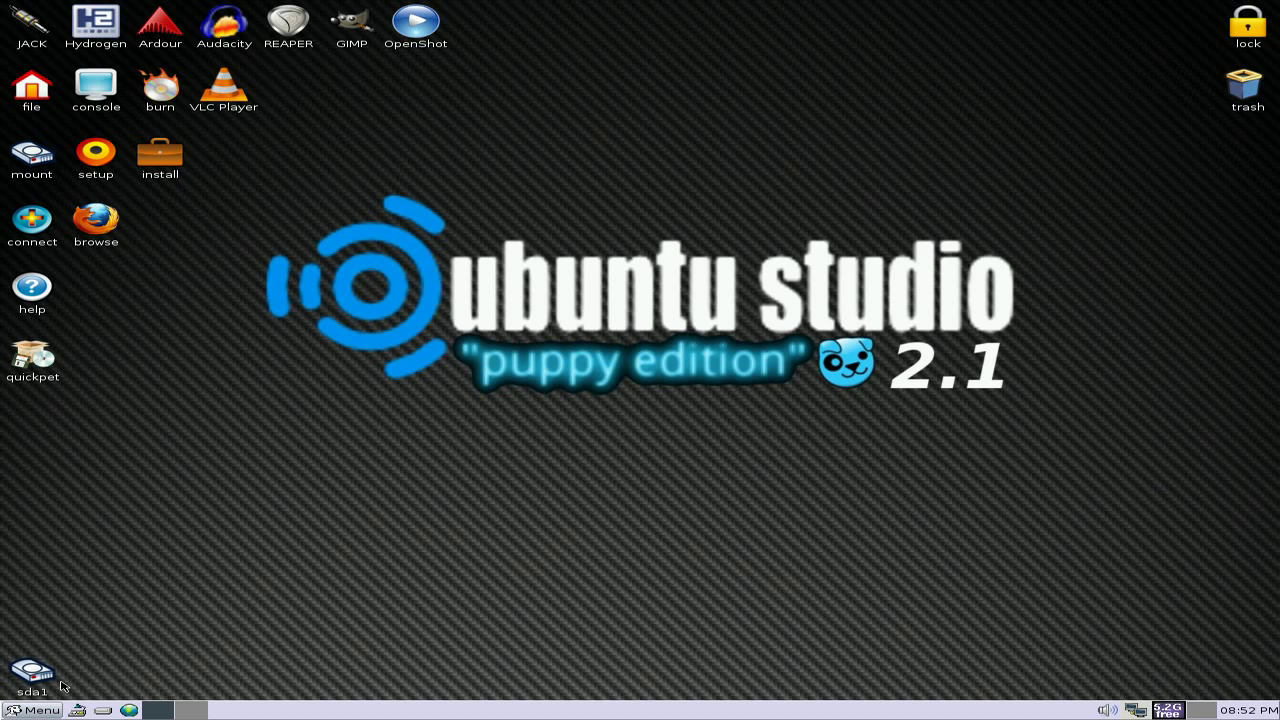
Step: Browse the main application menu's submenus, then return to the desktop
click(49, 713)
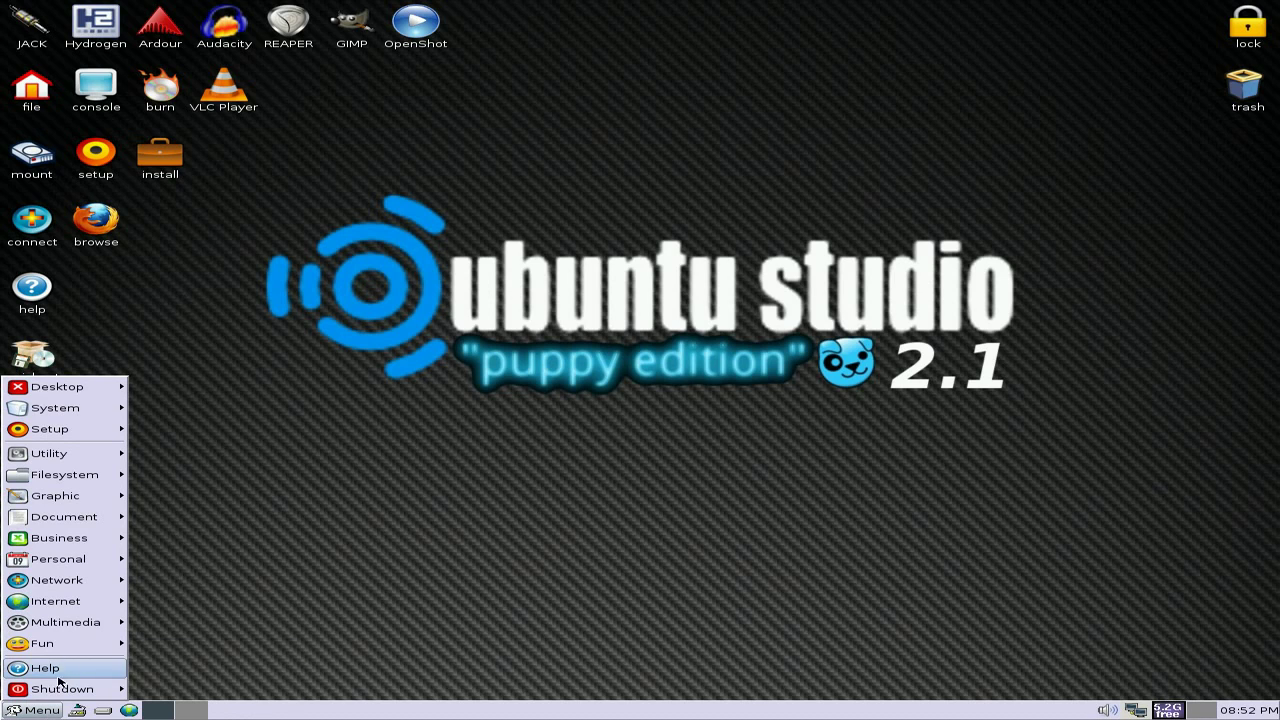
mouse_move(64, 624)
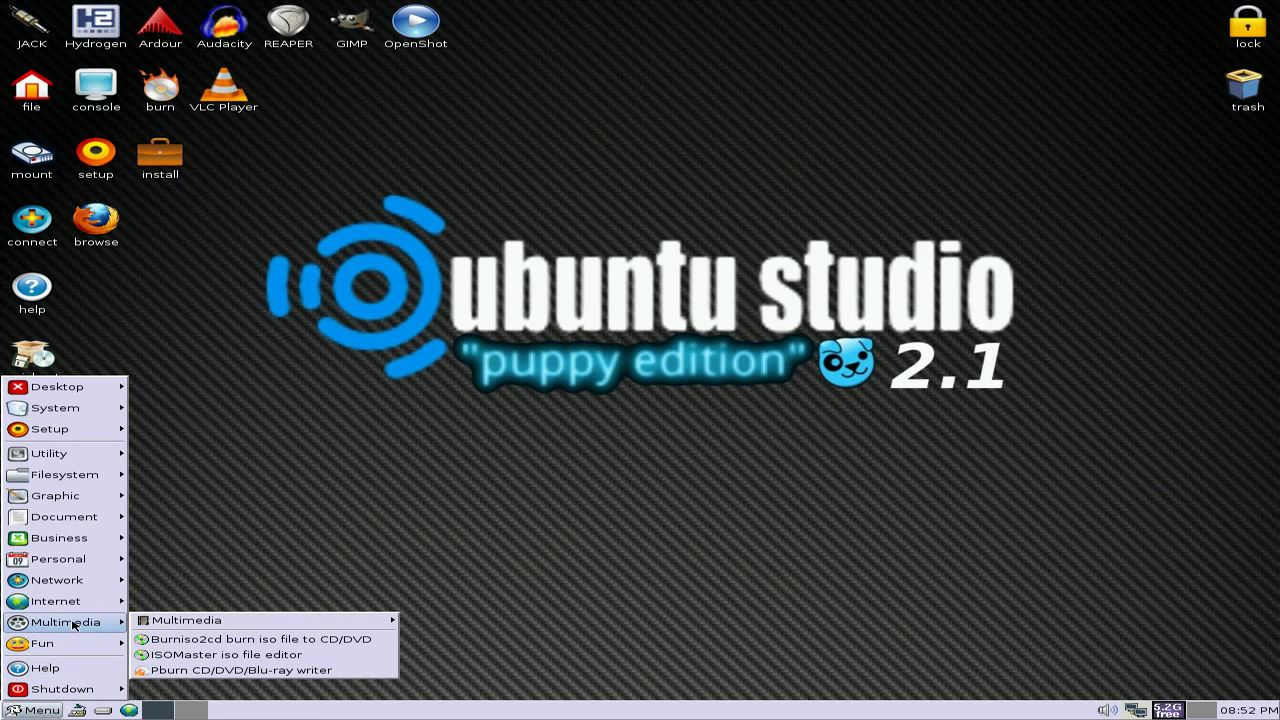
mouse_move(163, 625)
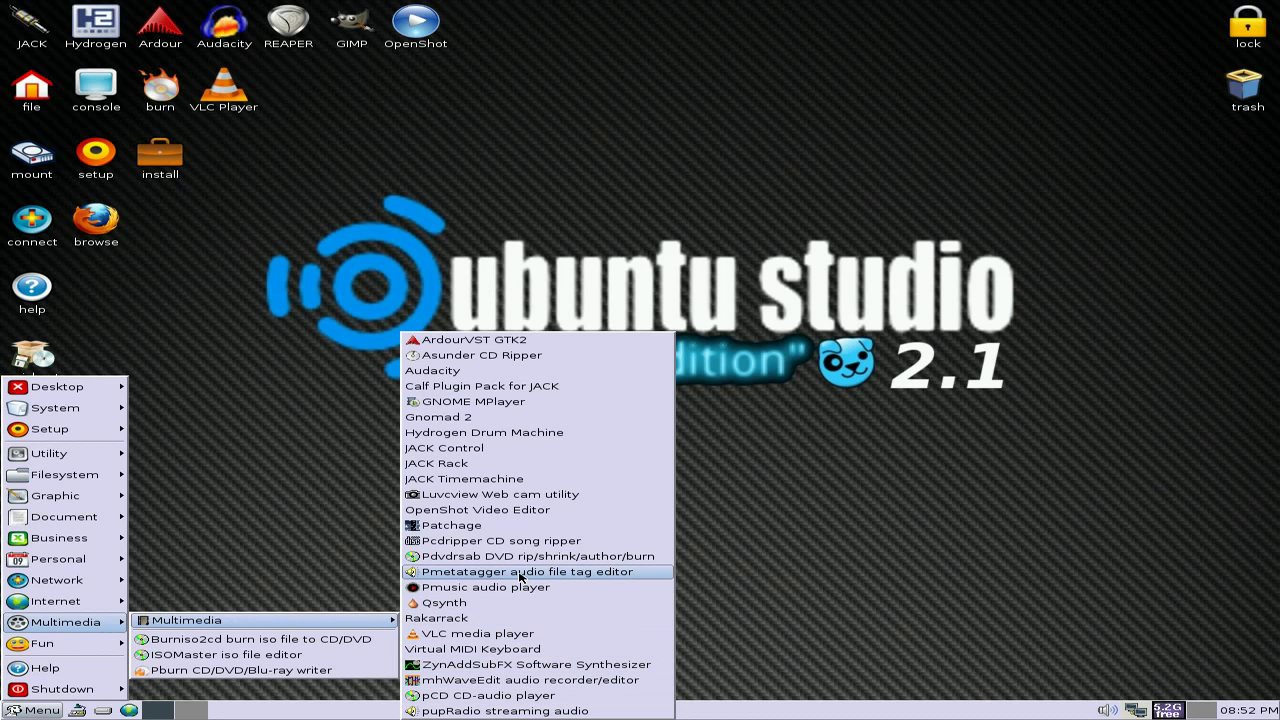
click(879, 440)
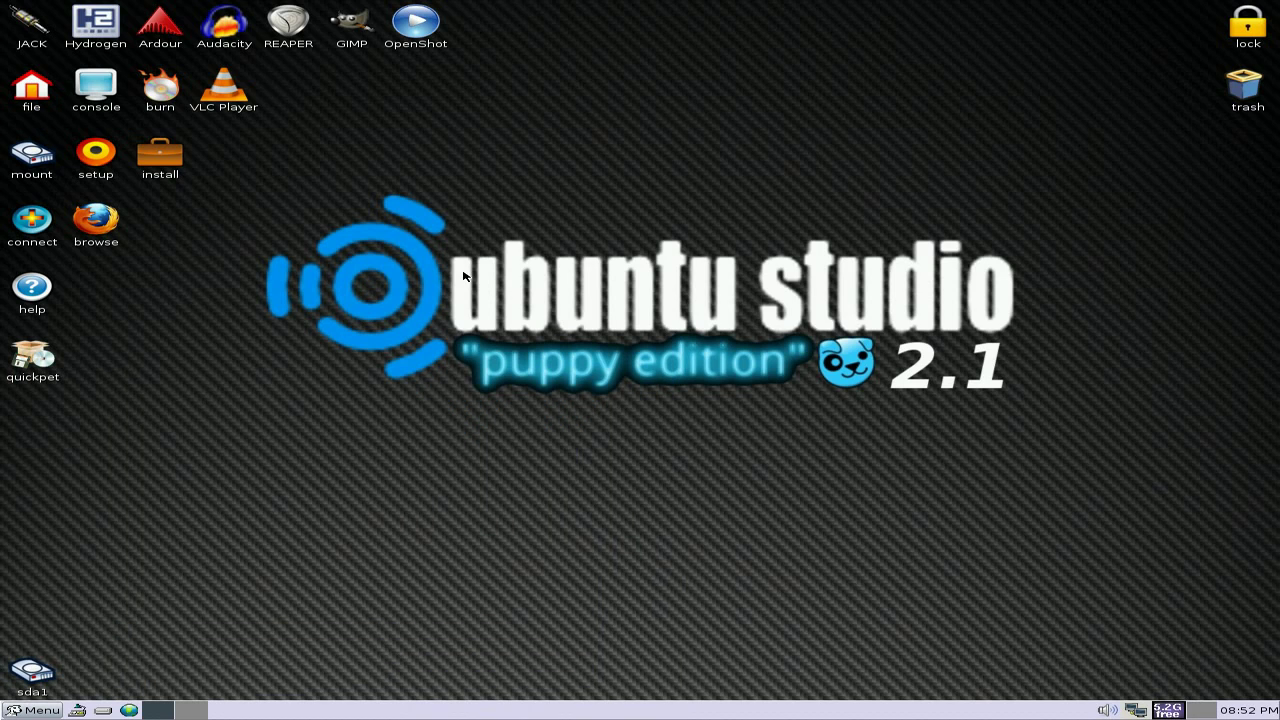
Step: Start xvidcap from a terminal, then close it and the terminal
click(105, 85)
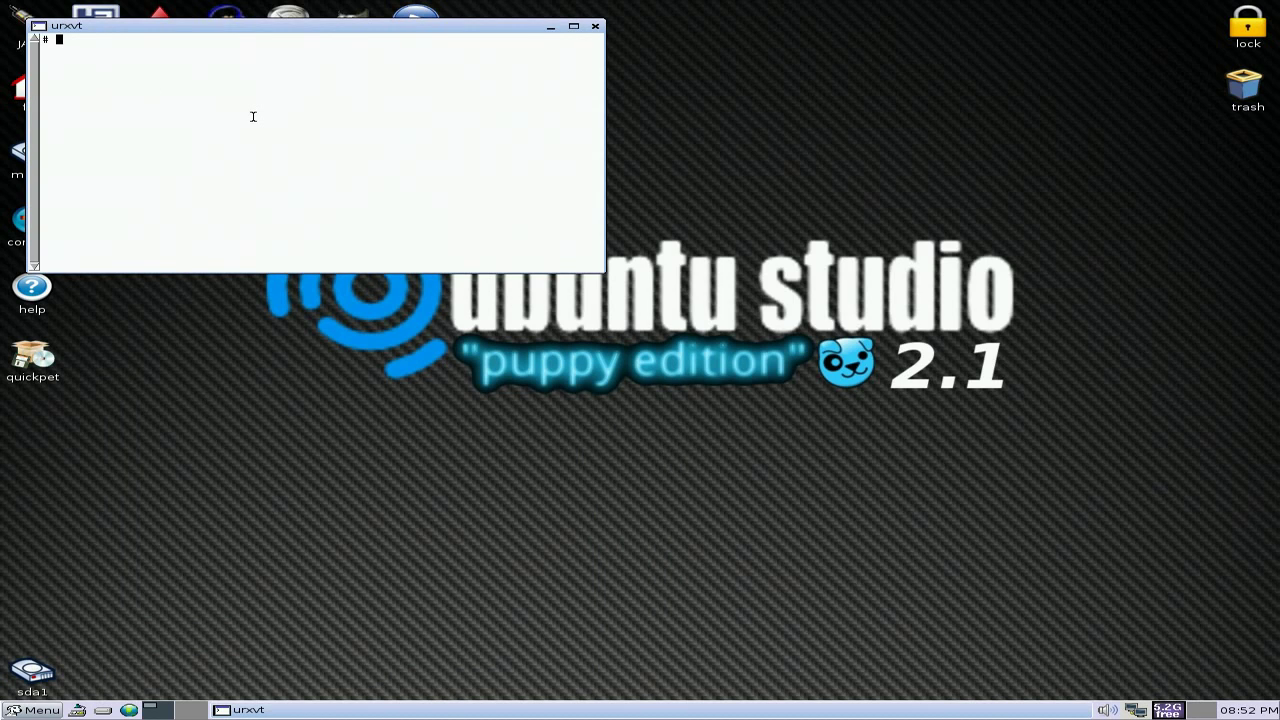
text(xvidcap)
key(Return)
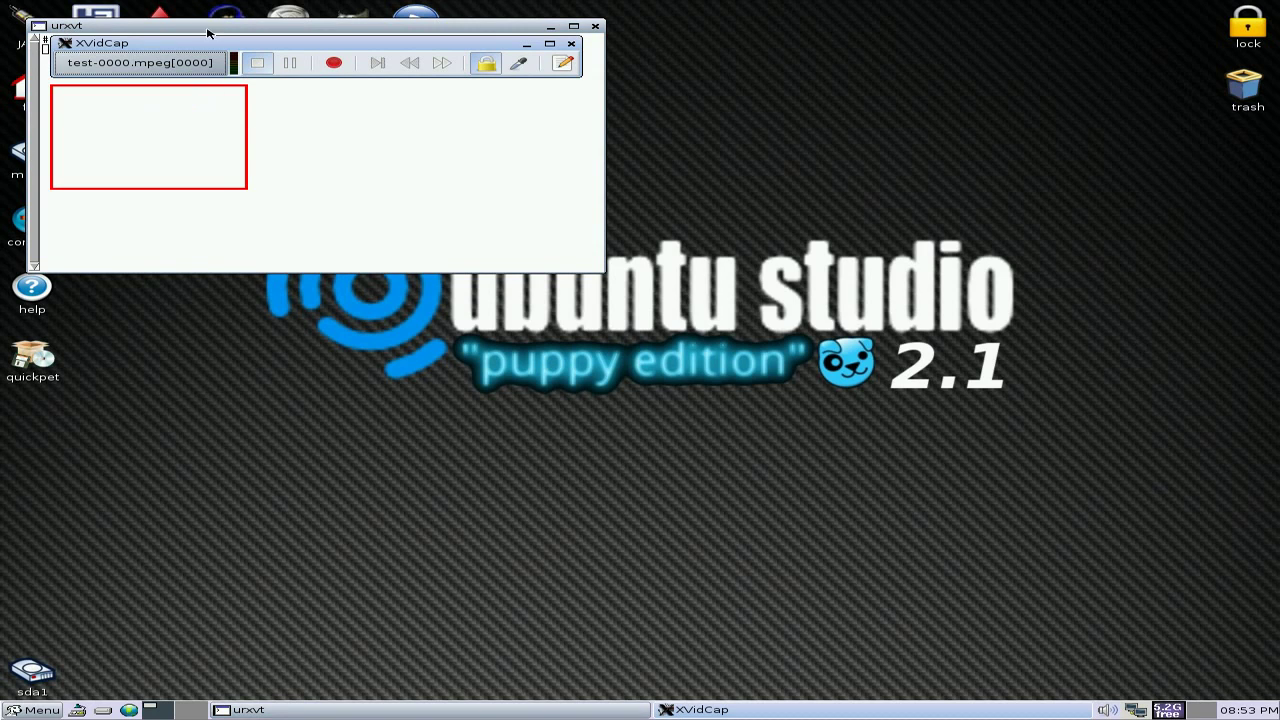
drag(226, 42, 544, 214)
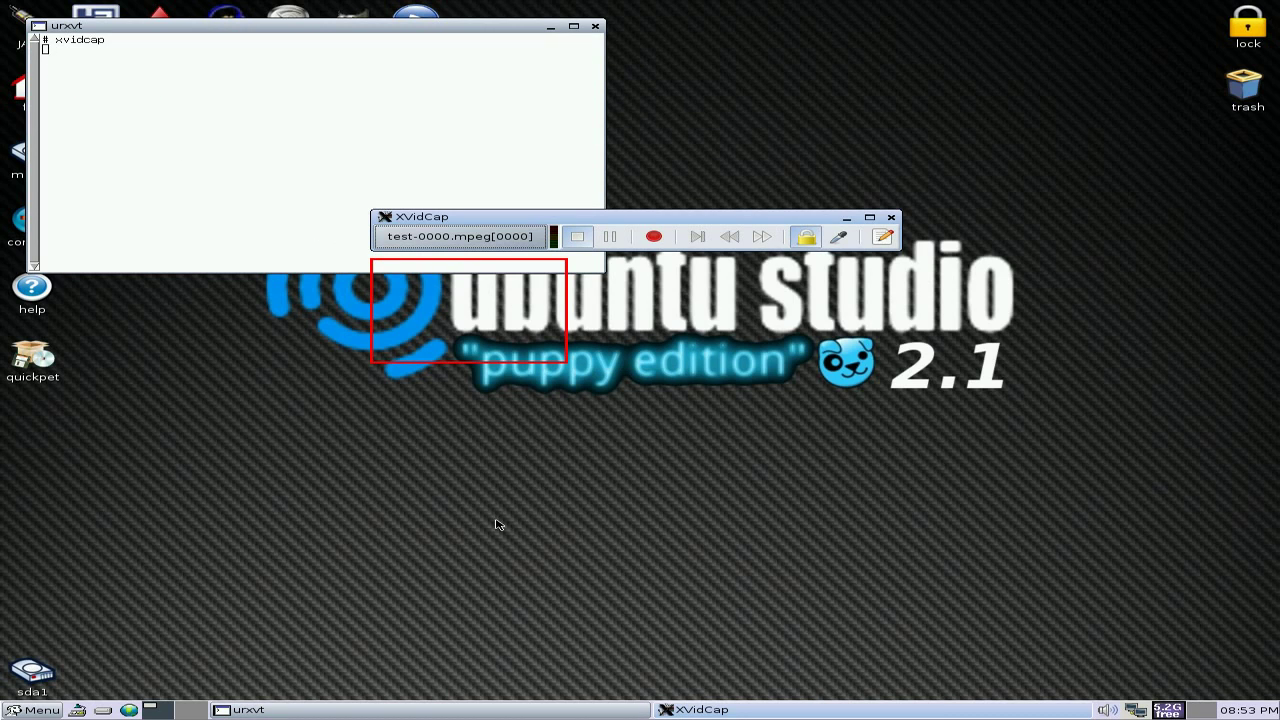
click(892, 218)
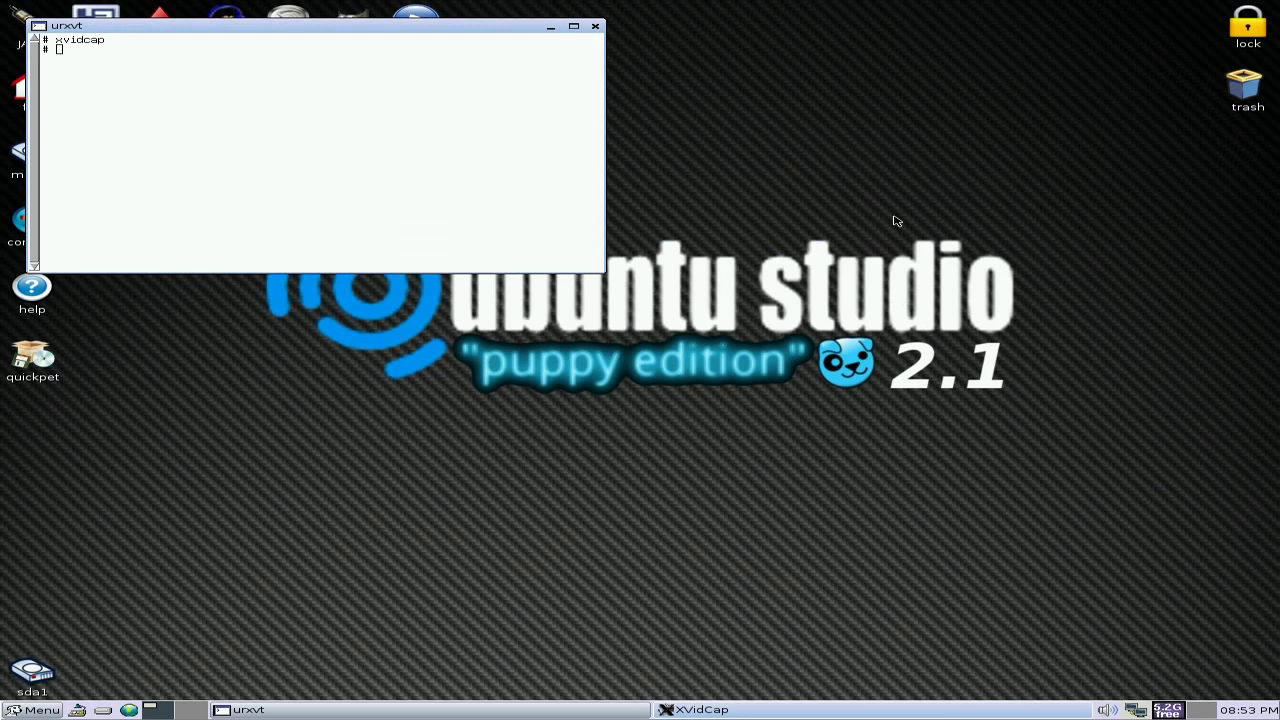
click(597, 27)
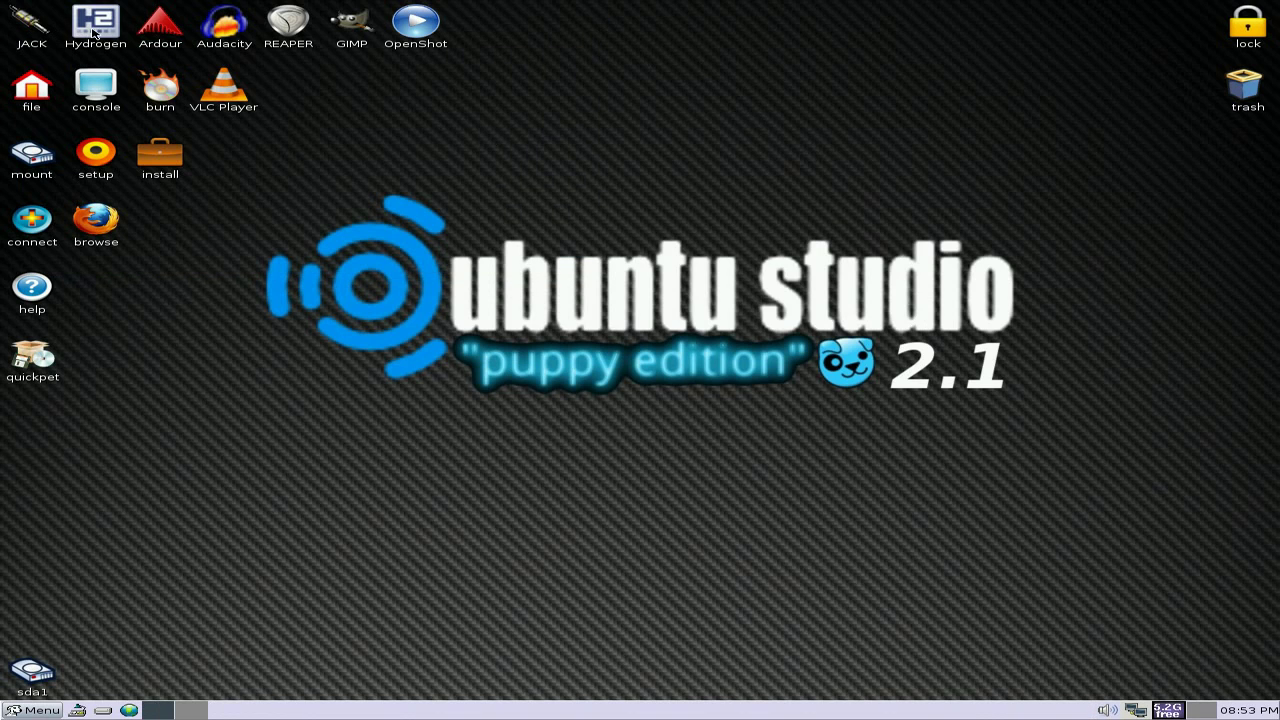
Step: In Hydrogen, program Kick on beats 1–4 and Snare Jazz on beats 1.5 and 3.5
click(93, 31)
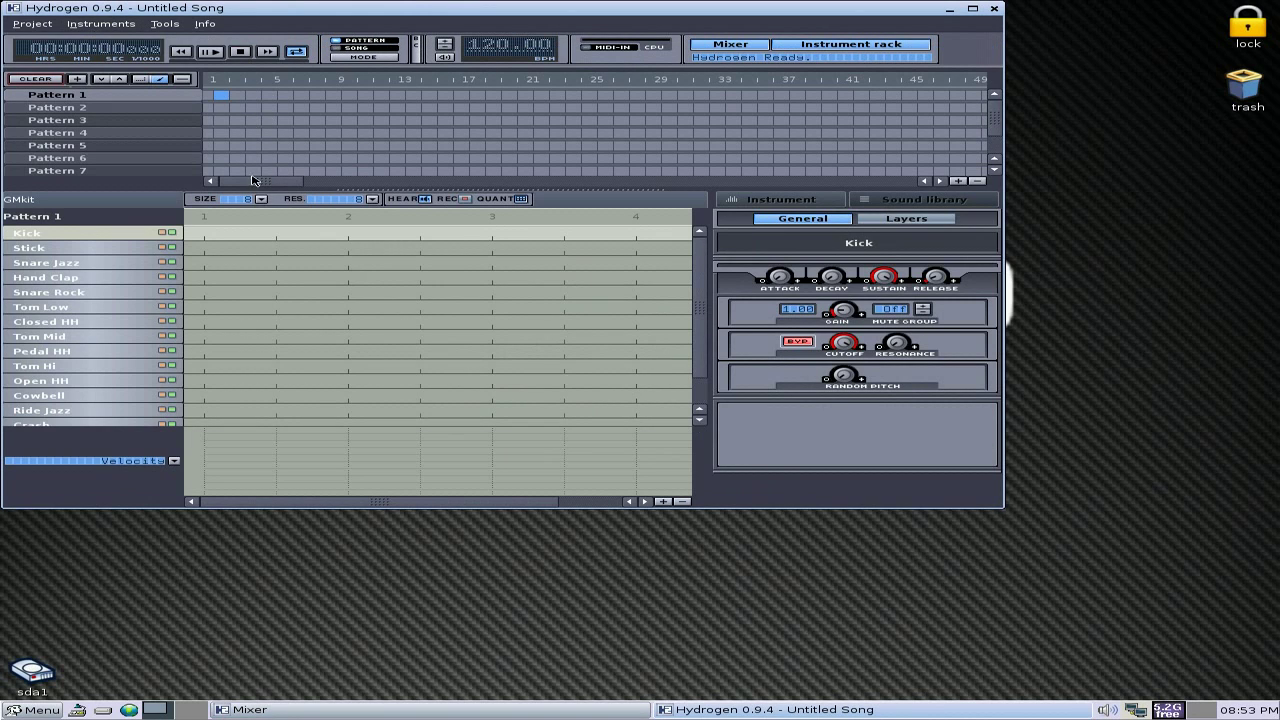
click(207, 241)
click(352, 240)
click(491, 237)
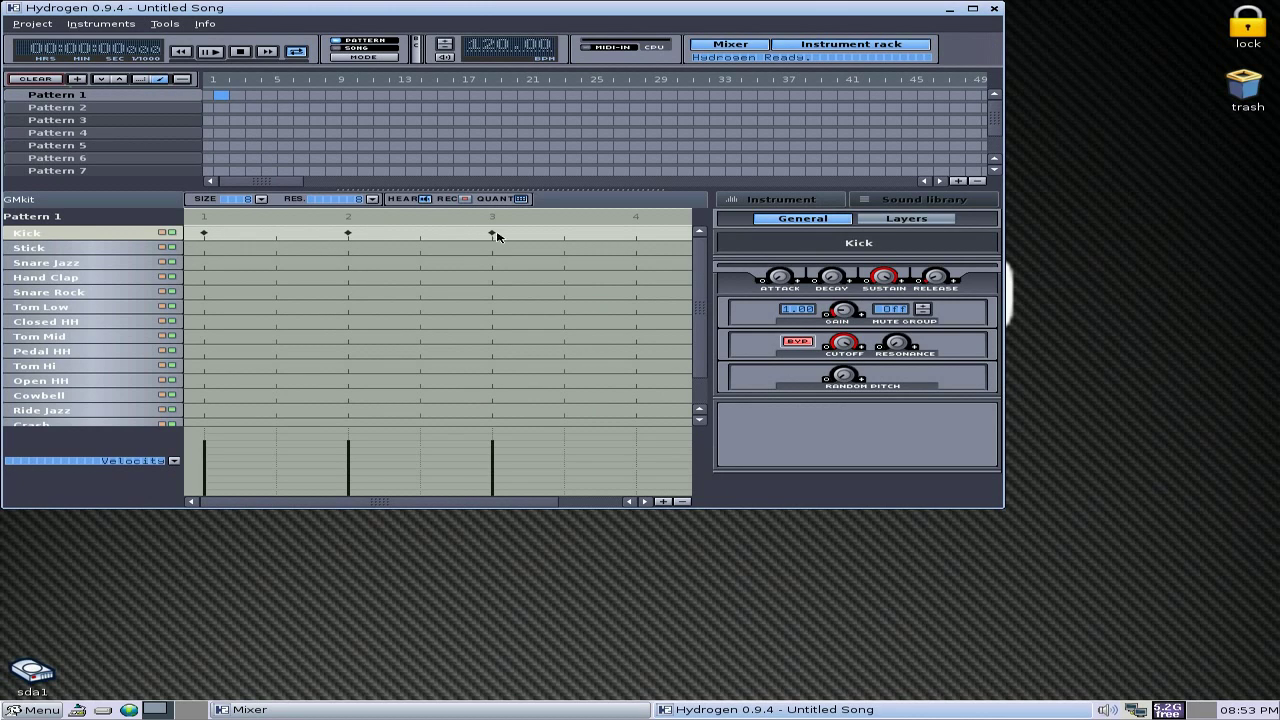
click(640, 241)
click(280, 261)
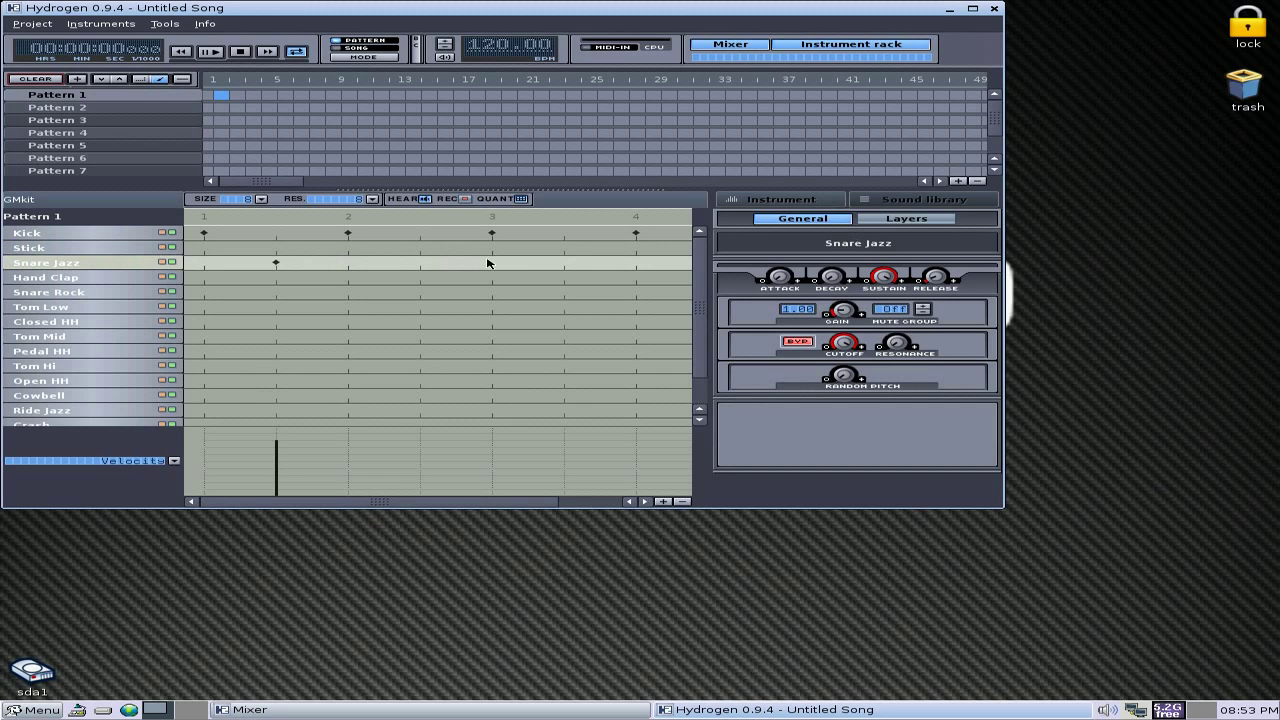
click(564, 264)
Step: Play and pause the drum pattern, then quit Hydrogen without saving
click(209, 56)
click(209, 56)
click(994, 10)
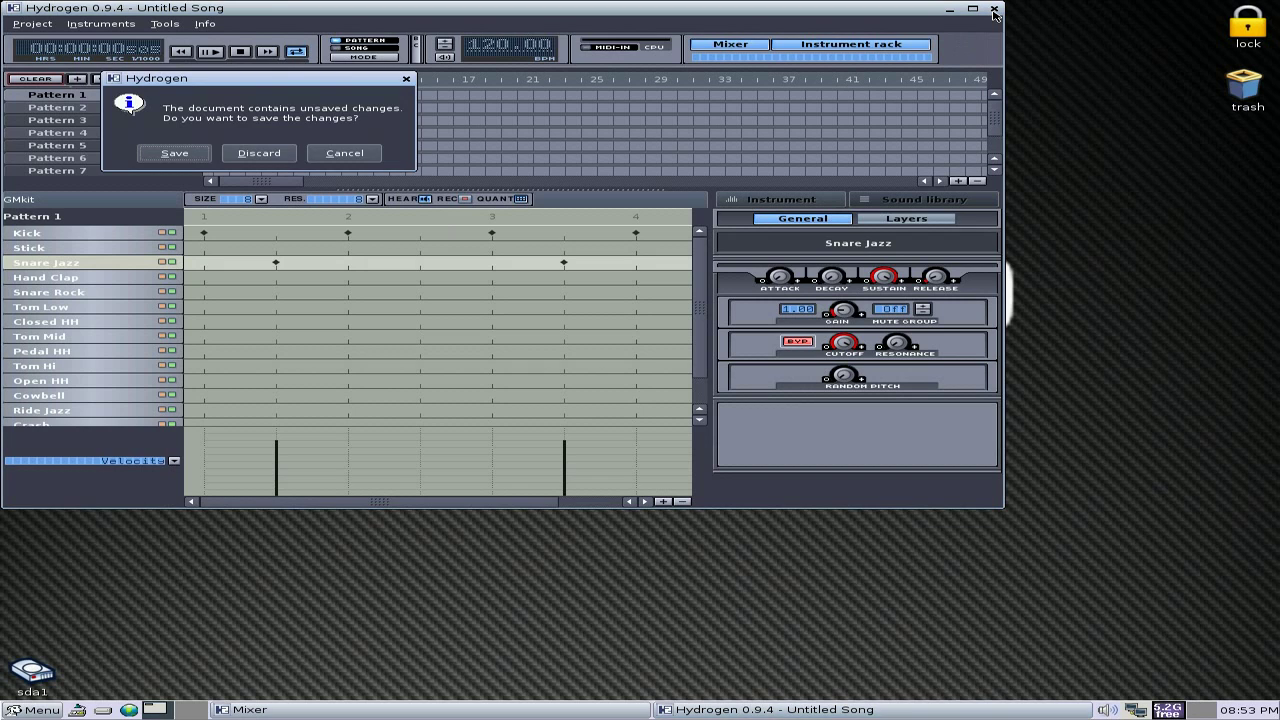
click(281, 157)
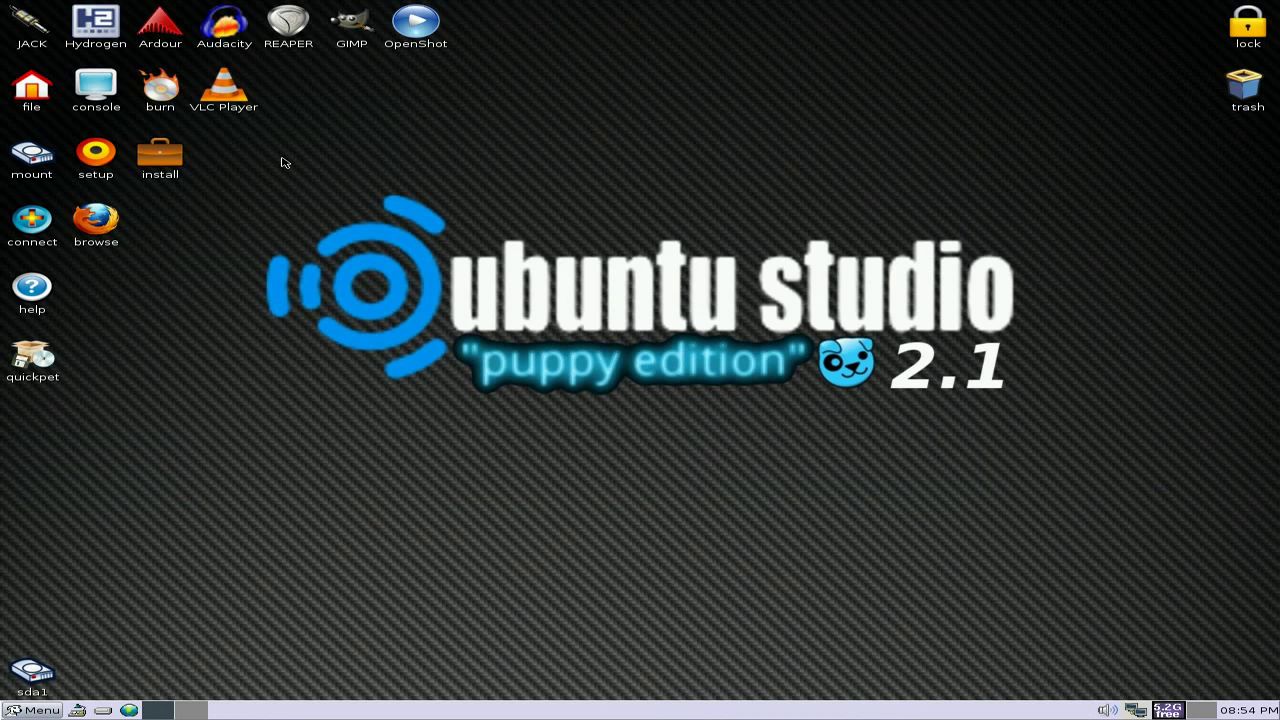
Step: Launch the JACK control program, dismiss its connection error, and quit it
click(33, 28)
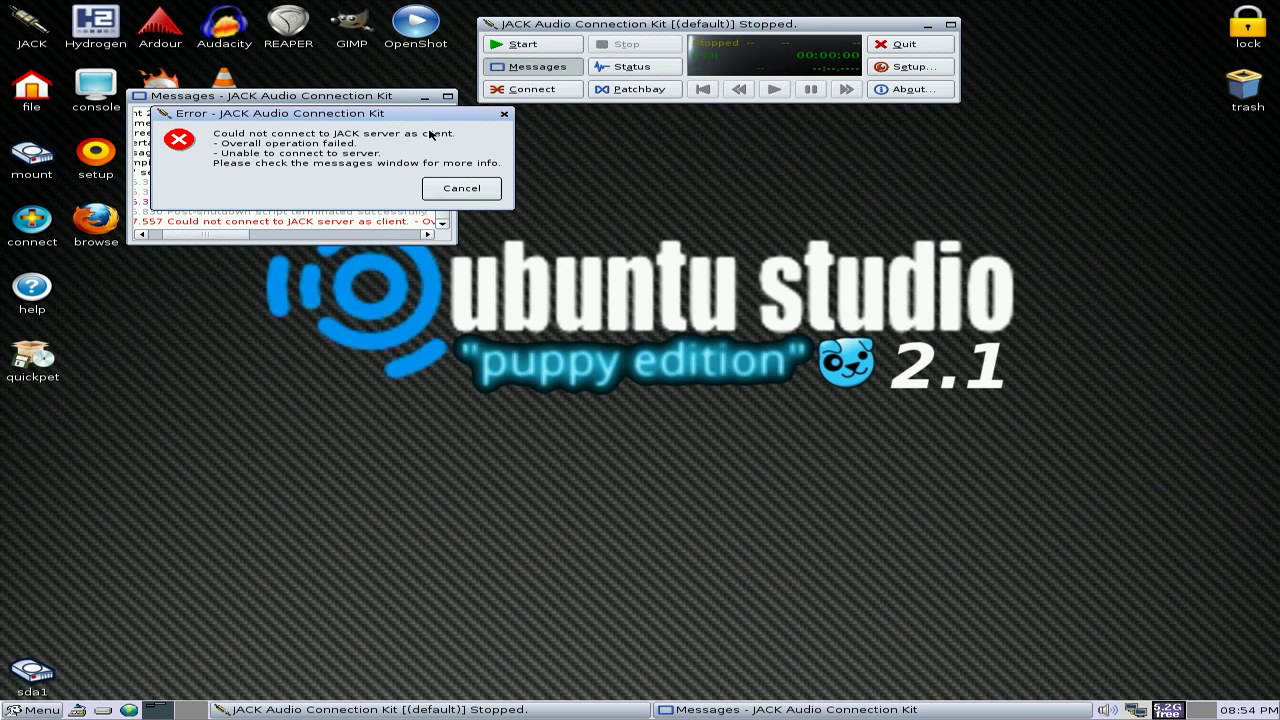
drag(424, 120, 802, 153)
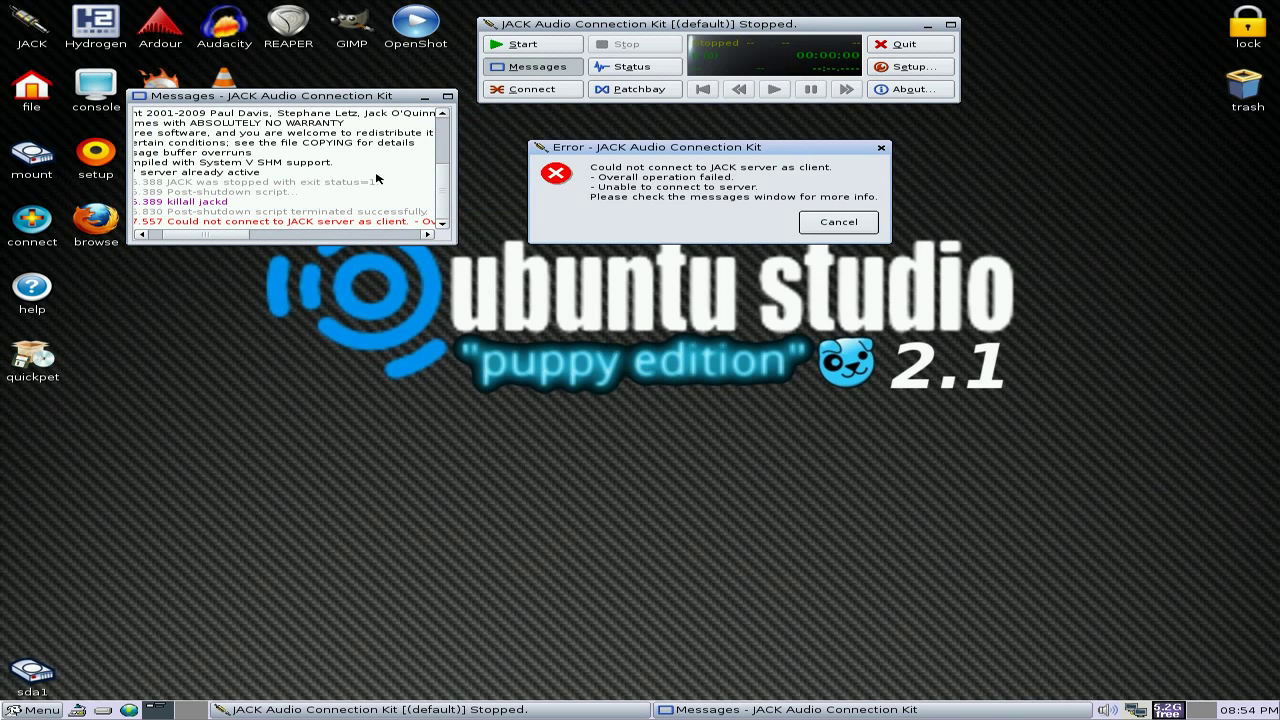
click(830, 224)
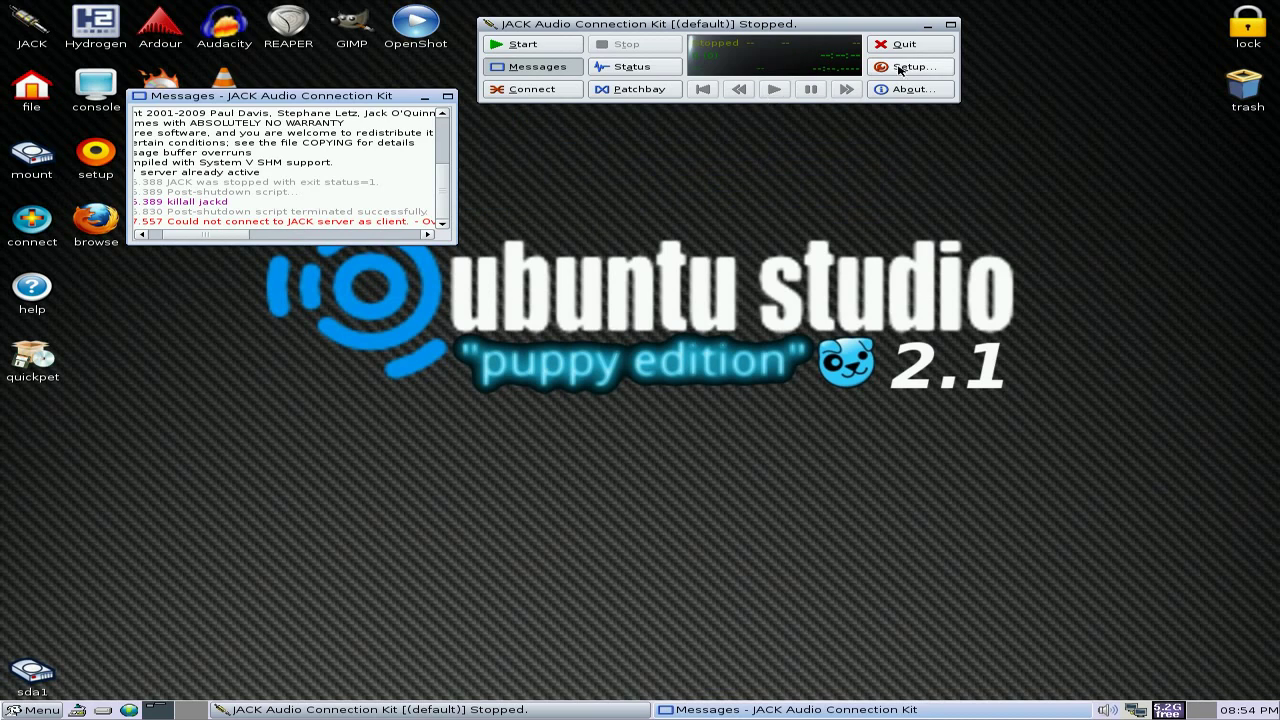
click(932, 50)
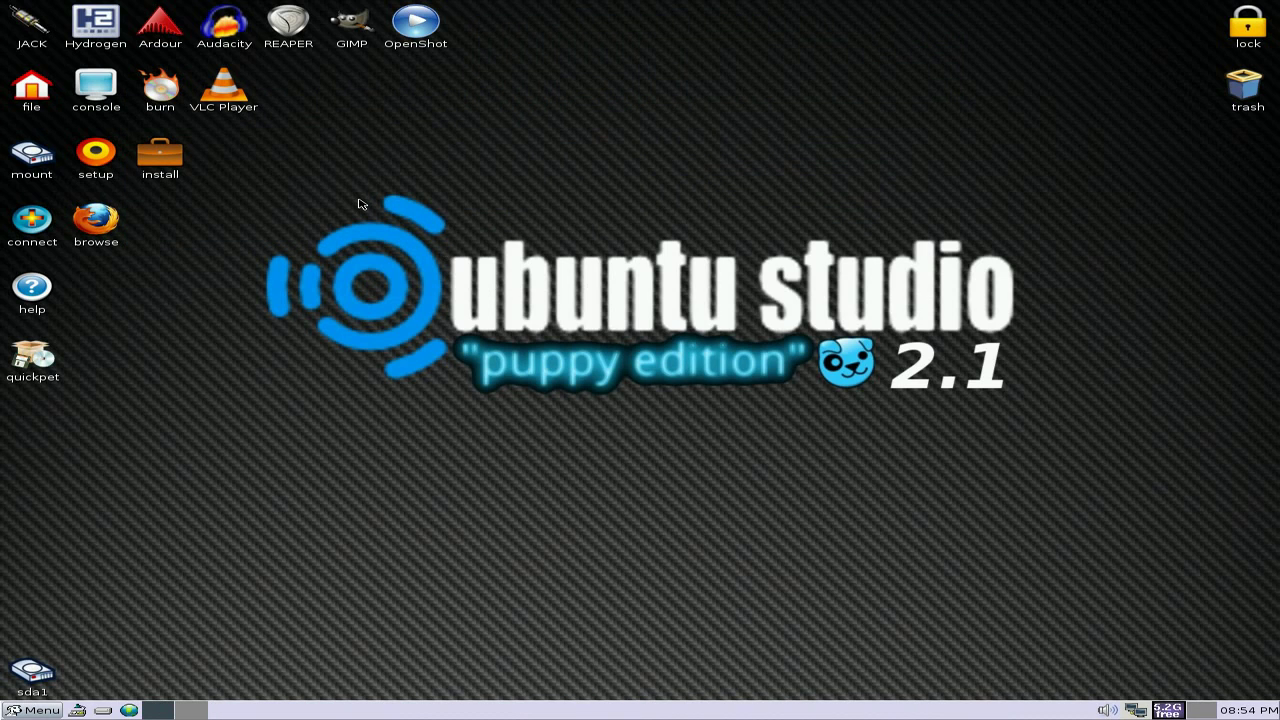
Step: Check Ardour's audio device settings, then quit without creating a session
click(162, 33)
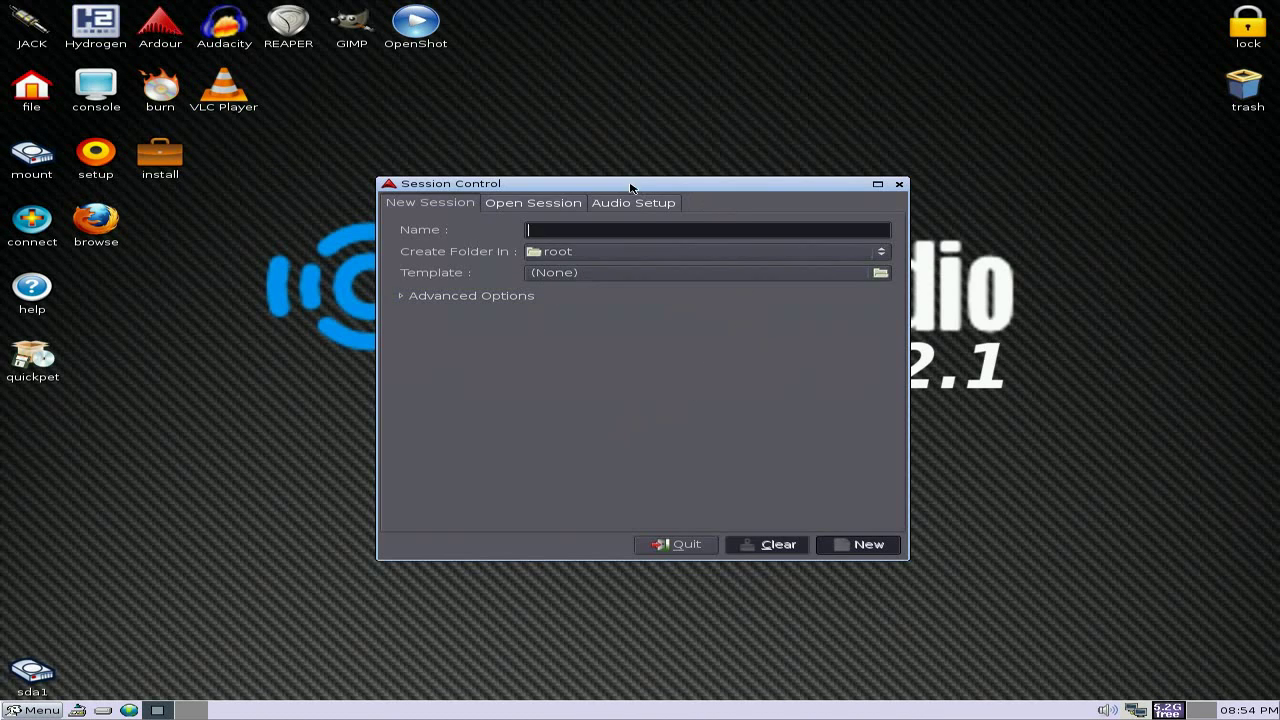
click(634, 203)
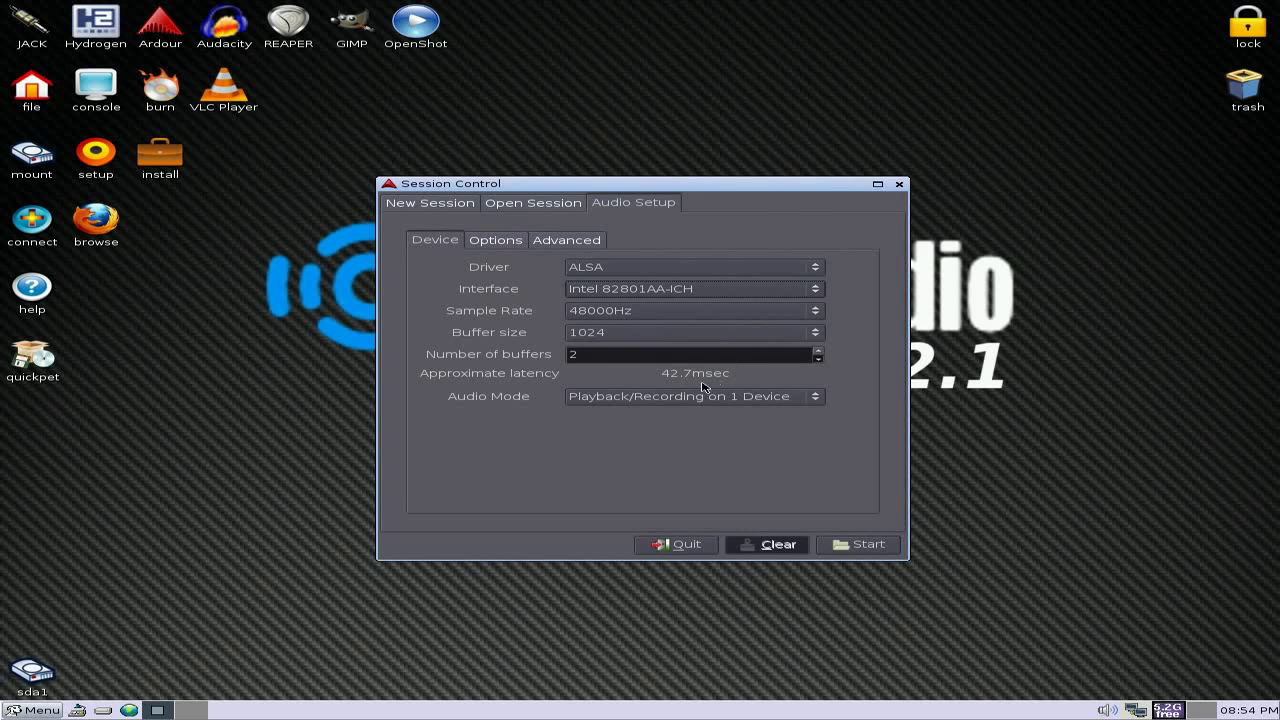
click(688, 548)
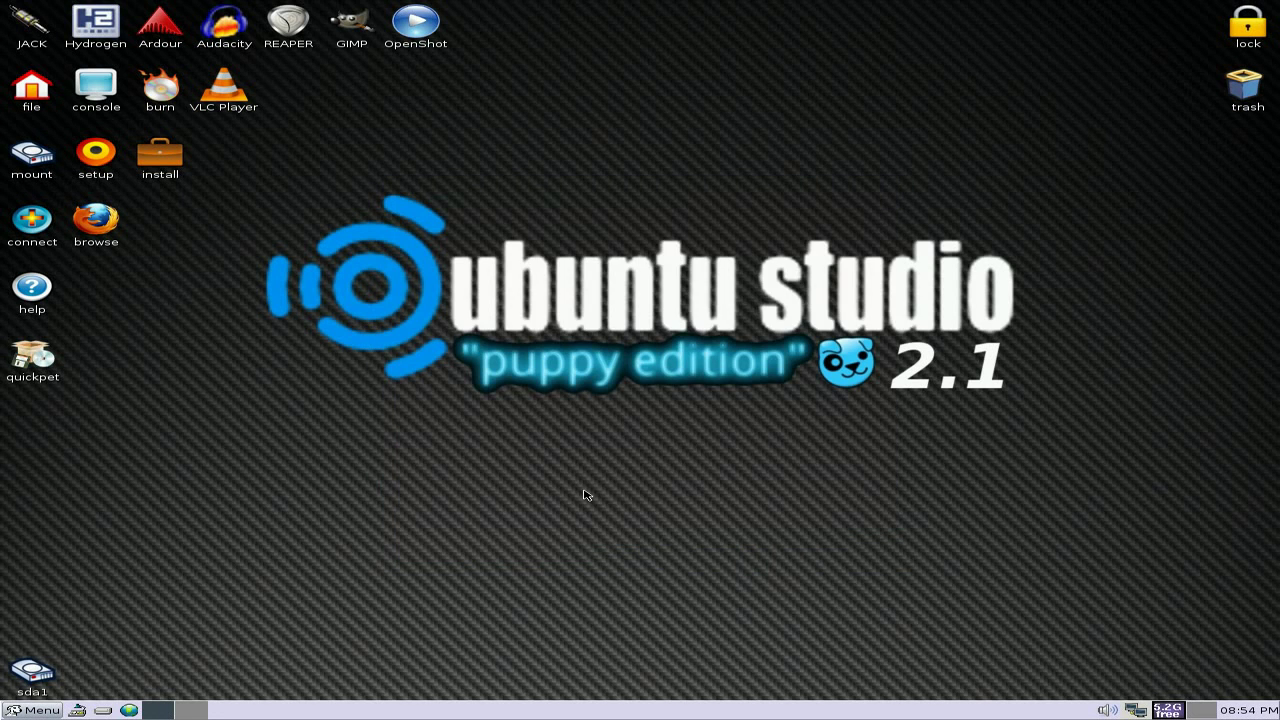
Step: Open Audacity, dismiss its welcome message, and close it
click(226, 40)
click(505, 345)
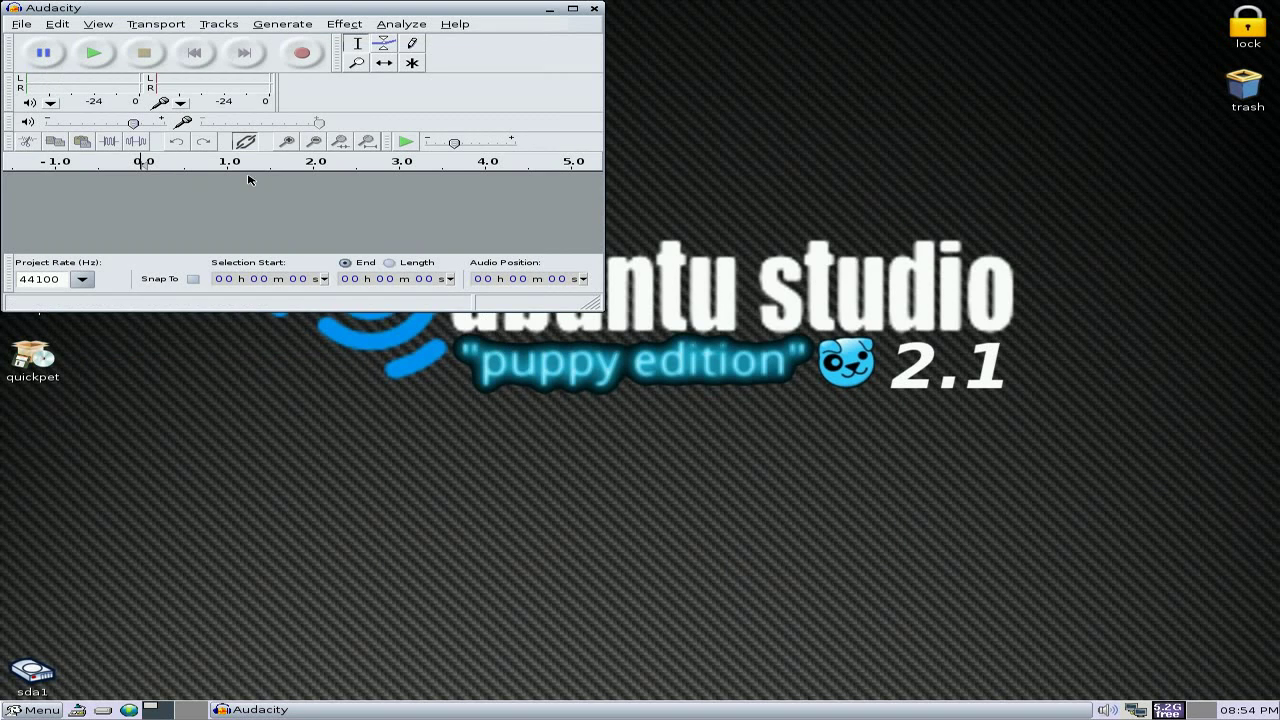
click(595, 9)
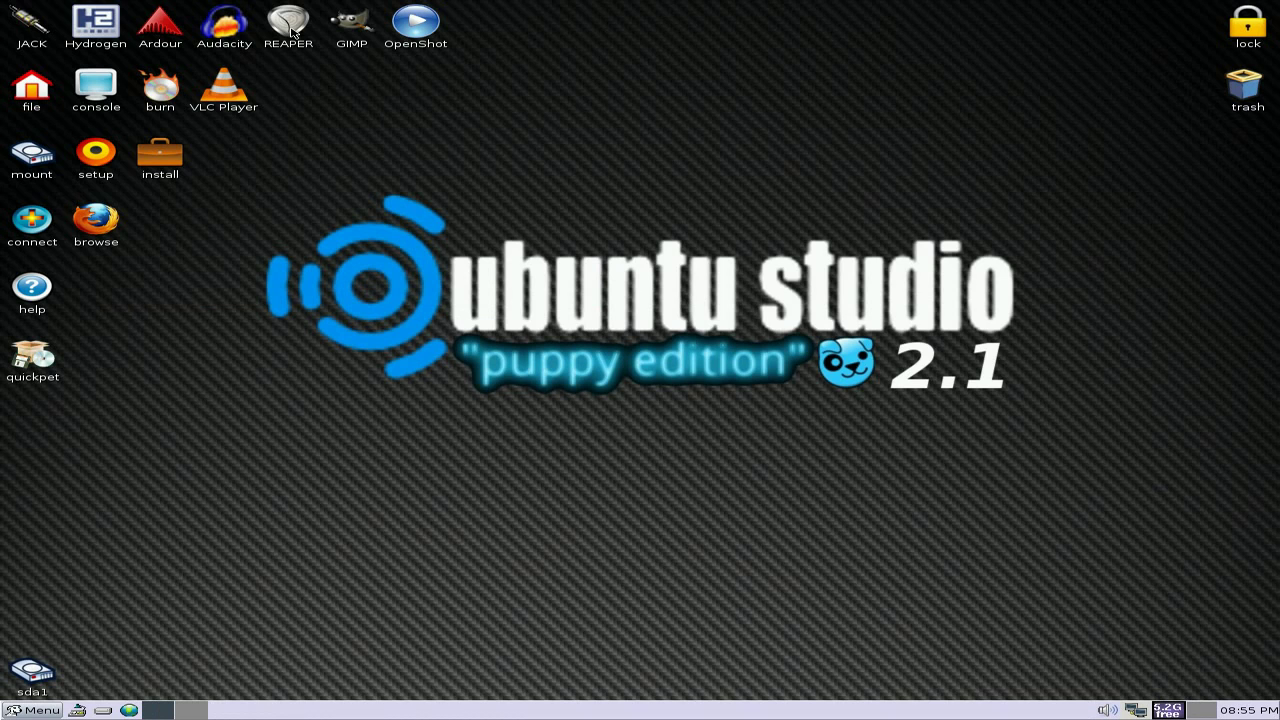
Step: Run REAPER full screen past the licence notice and close it, then open and close GIMP
click(289, 25)
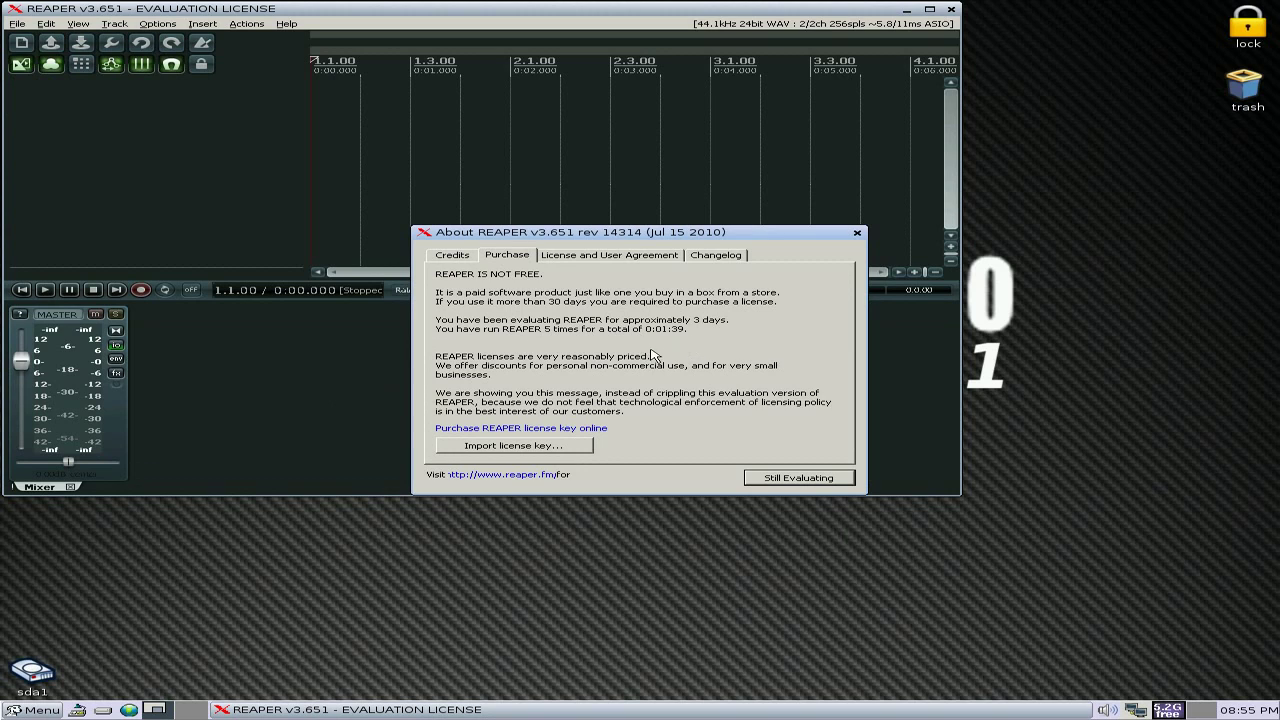
click(775, 479)
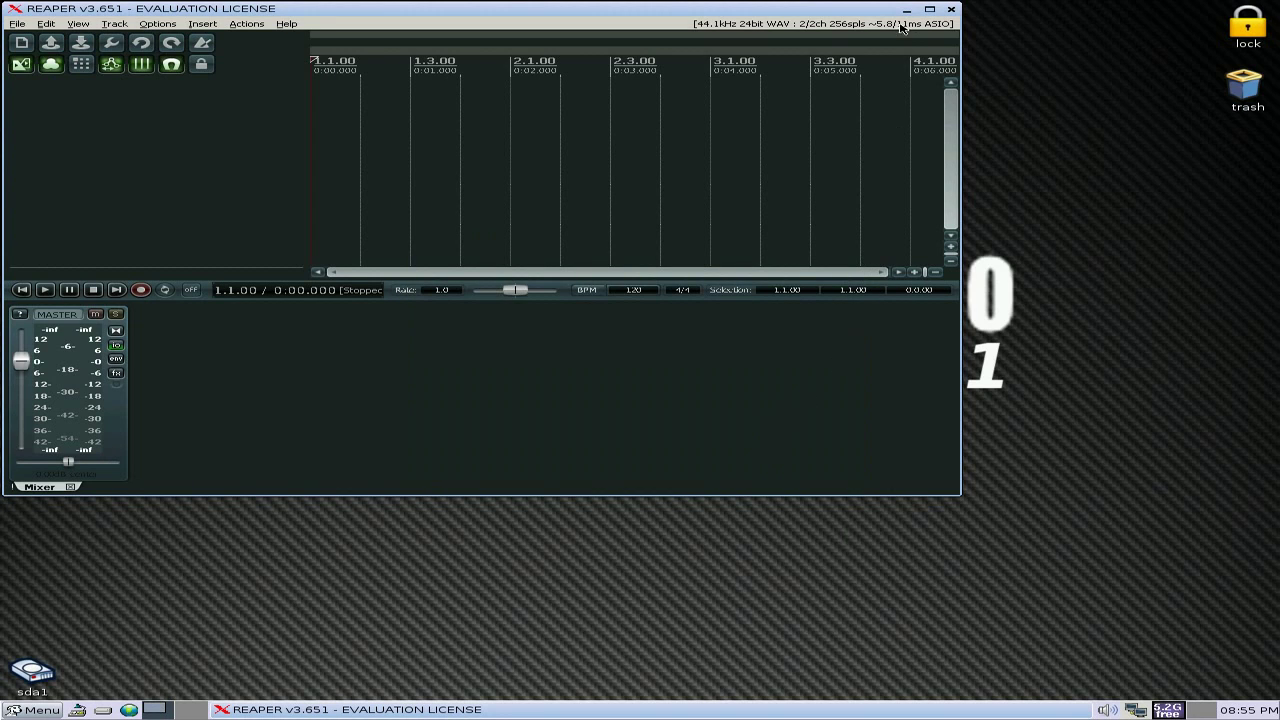
click(929, 9)
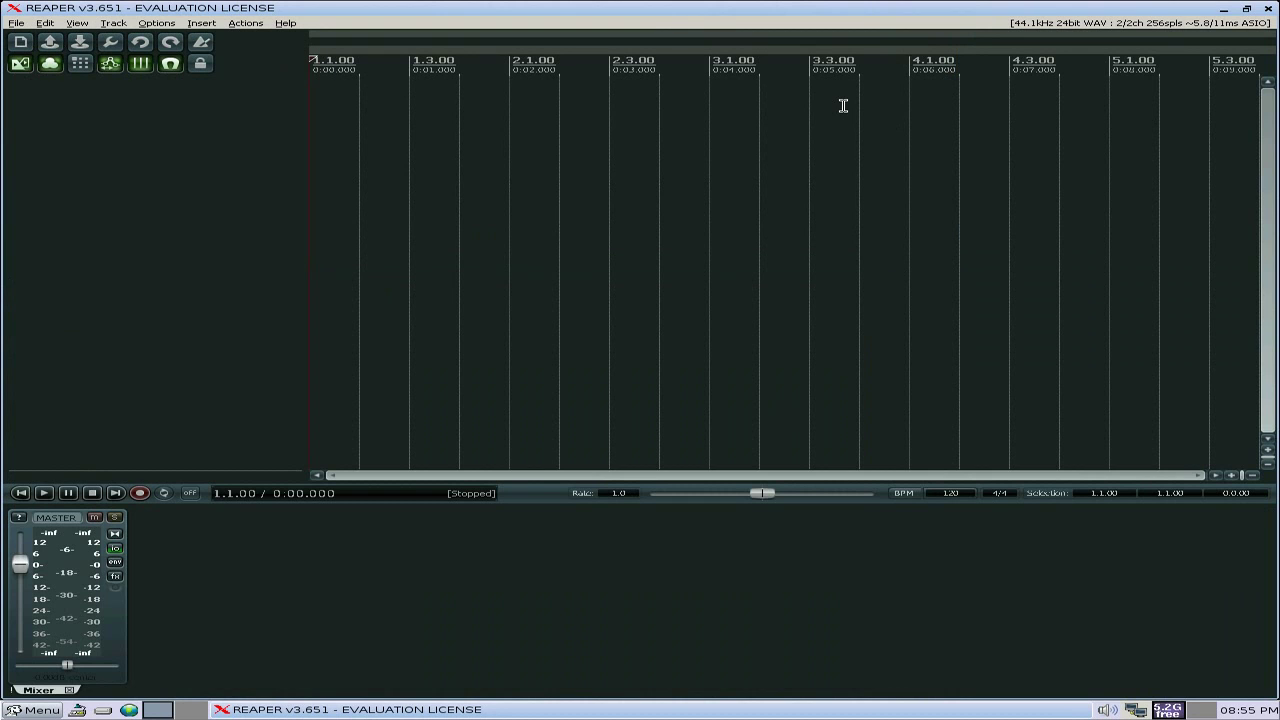
click(1270, 9)
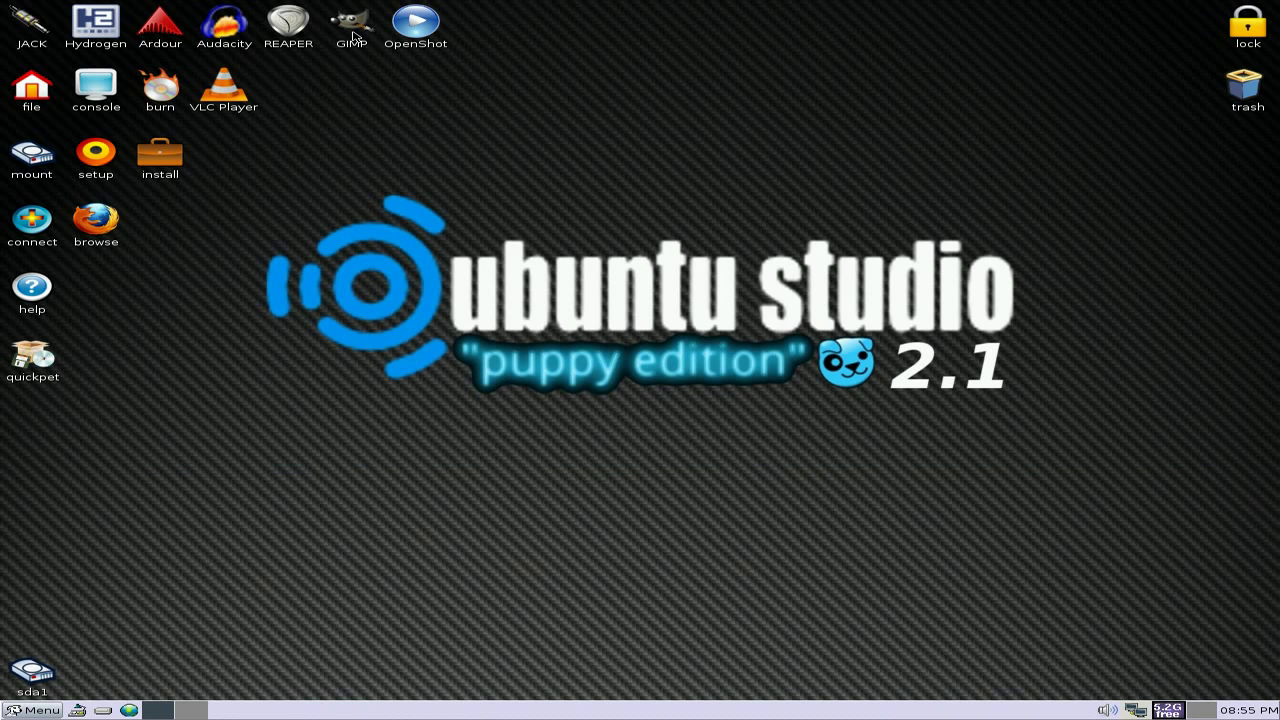
click(352, 48)
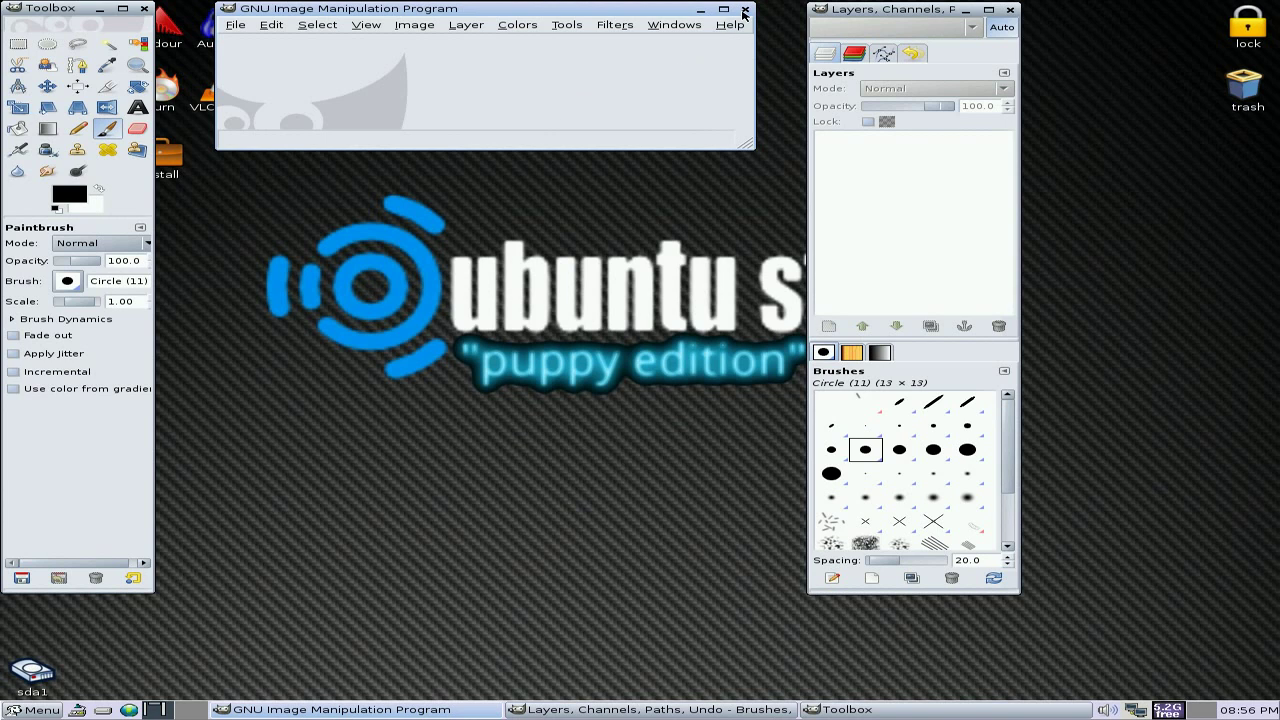
click(744, 11)
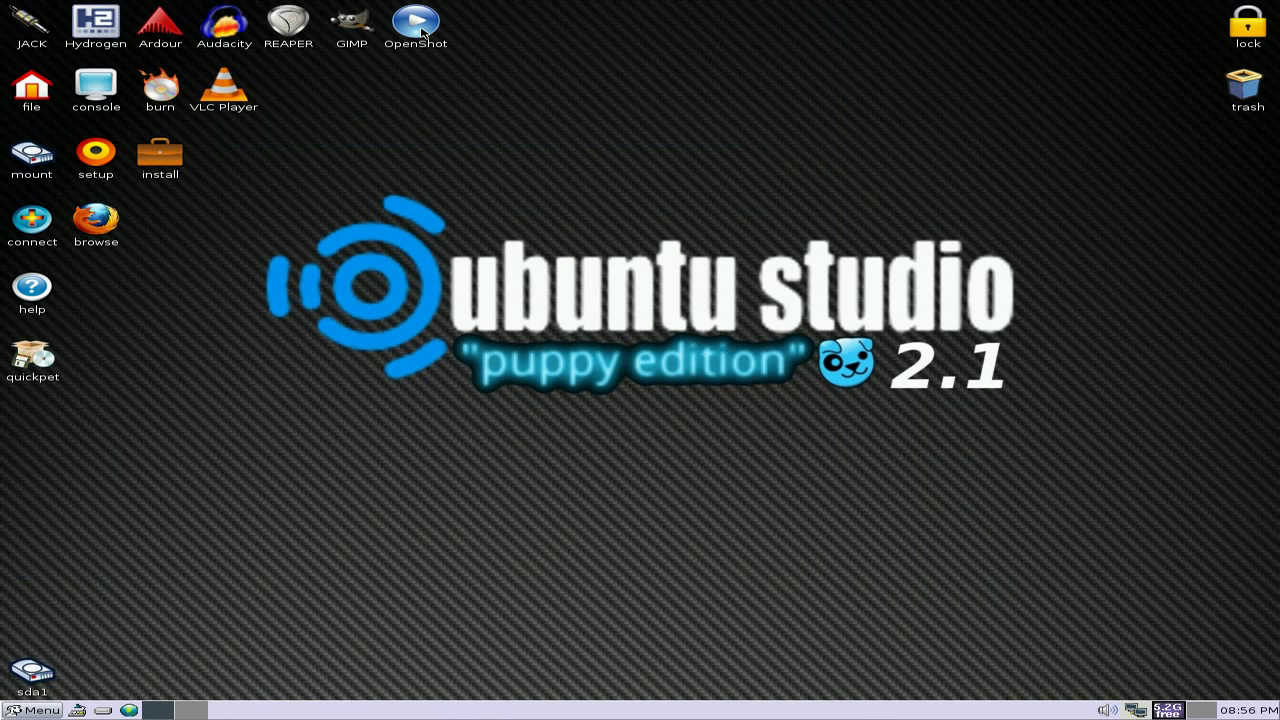
Step: Launch OpenShot, import test-0000.mpeg from the home folder, and drop it at Track 2's start
click(416, 25)
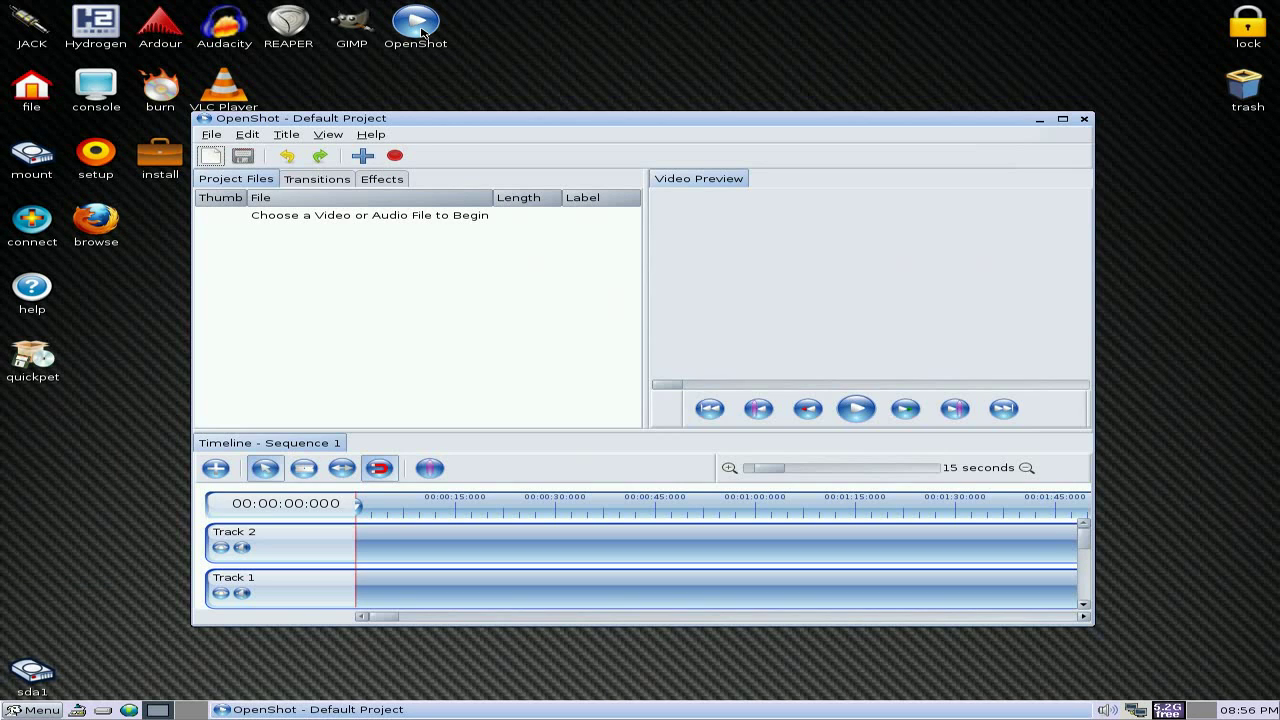
click(40, 89)
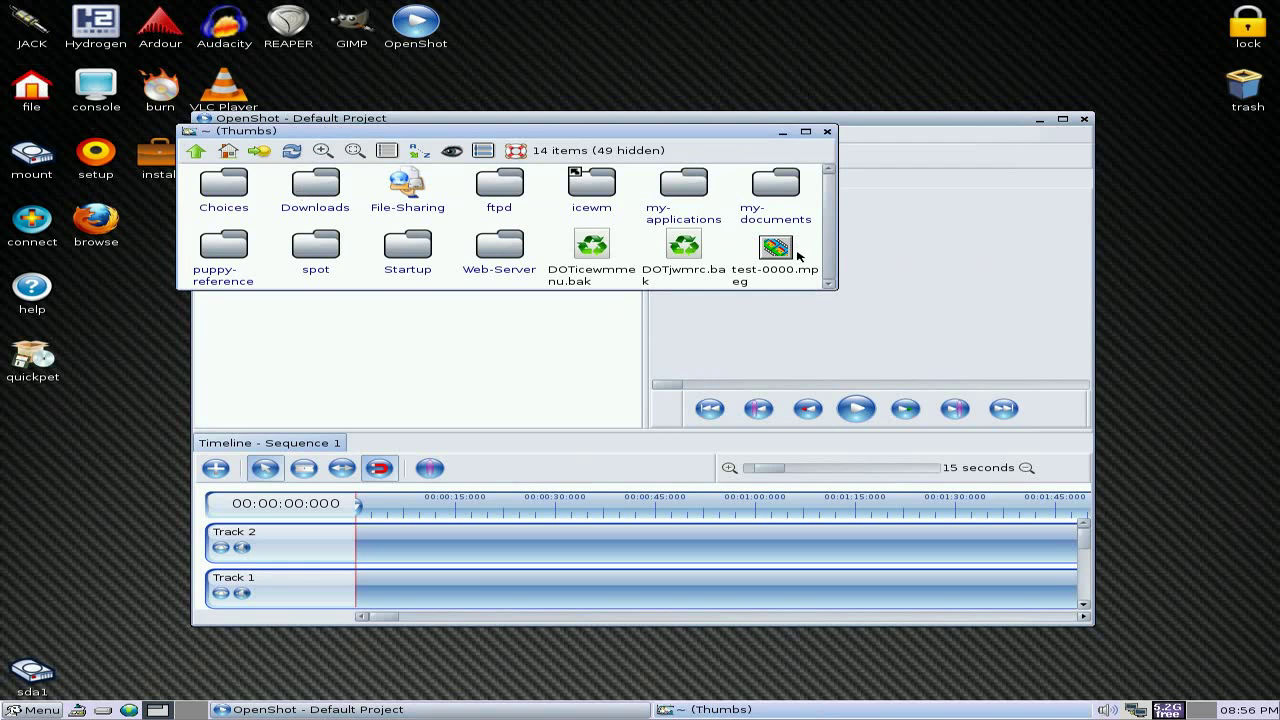
drag(781, 251, 490, 333)
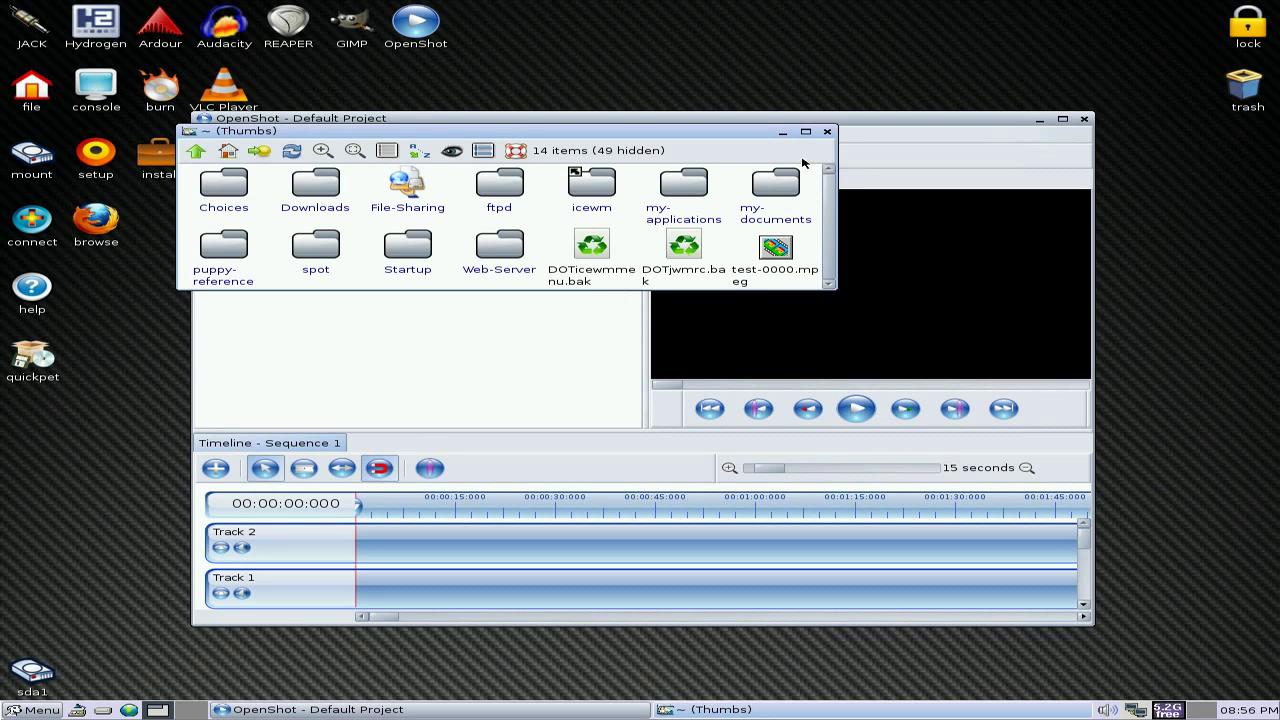
click(828, 132)
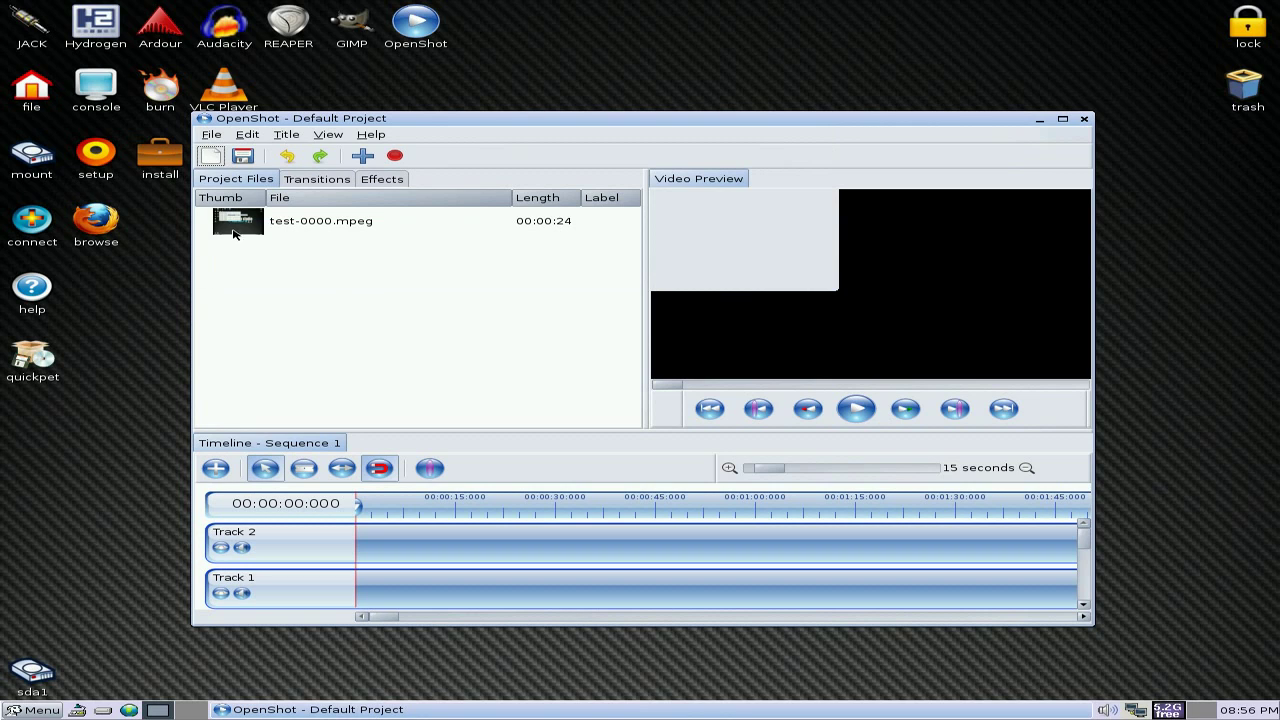
drag(234, 228, 398, 548)
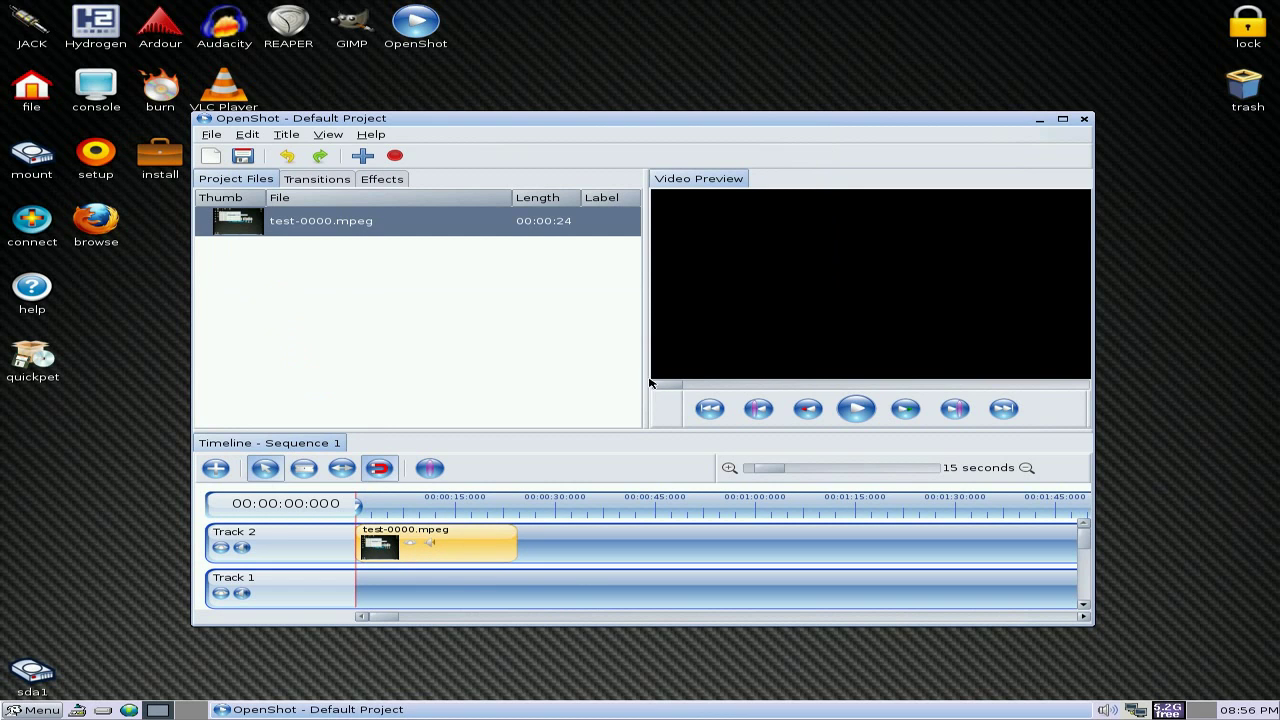
drag(701, 119, 702, 49)
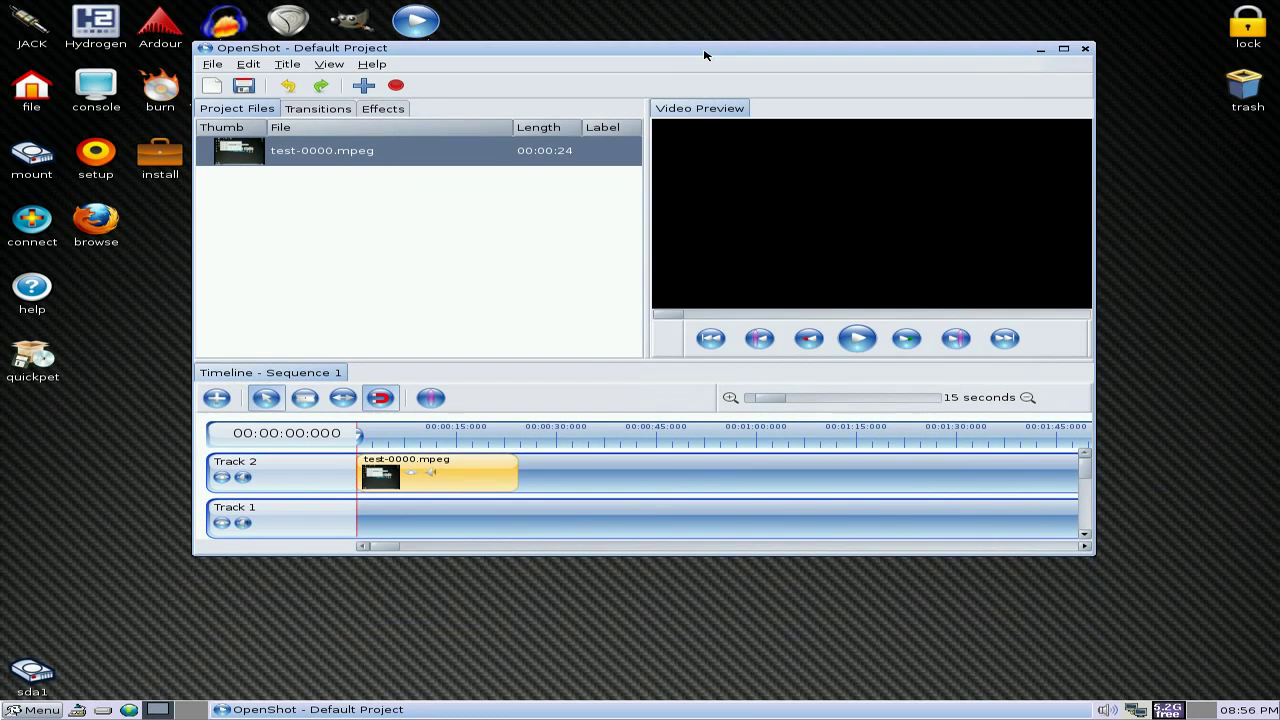
Step: Play the clip to about 00:00:06, pause, and rewind the preview to the beginning
click(858, 340)
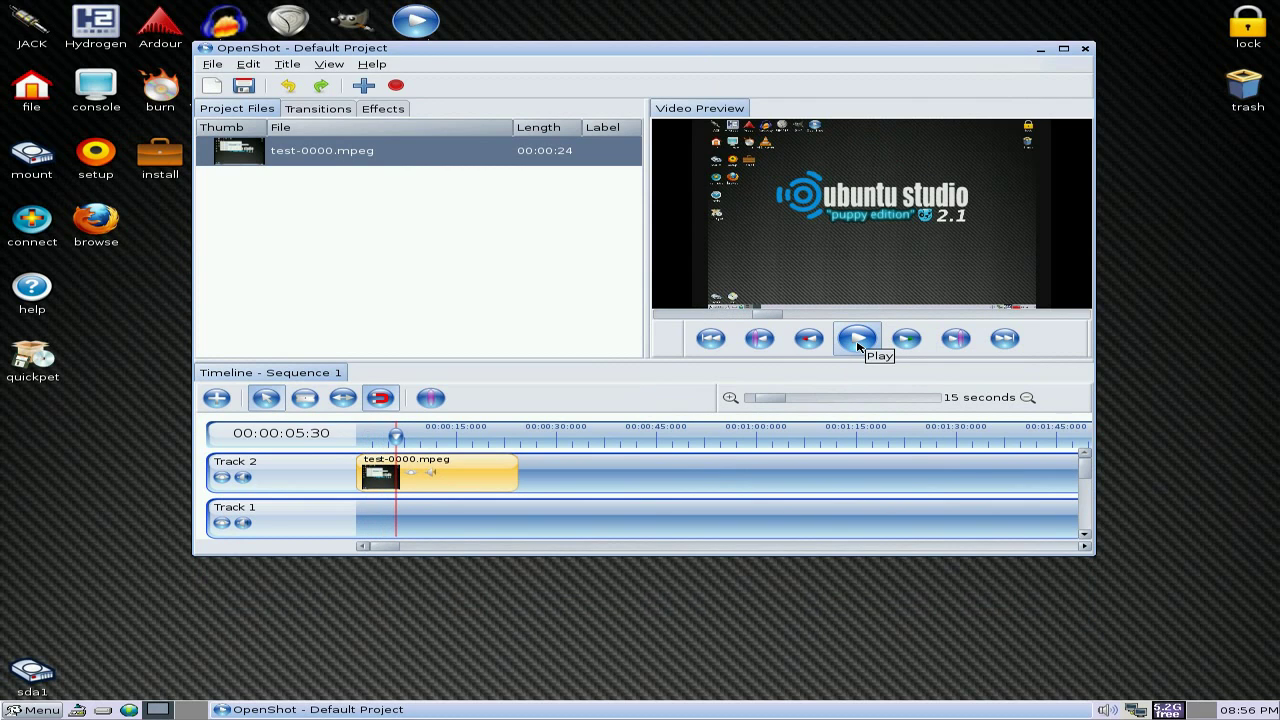
click(858, 342)
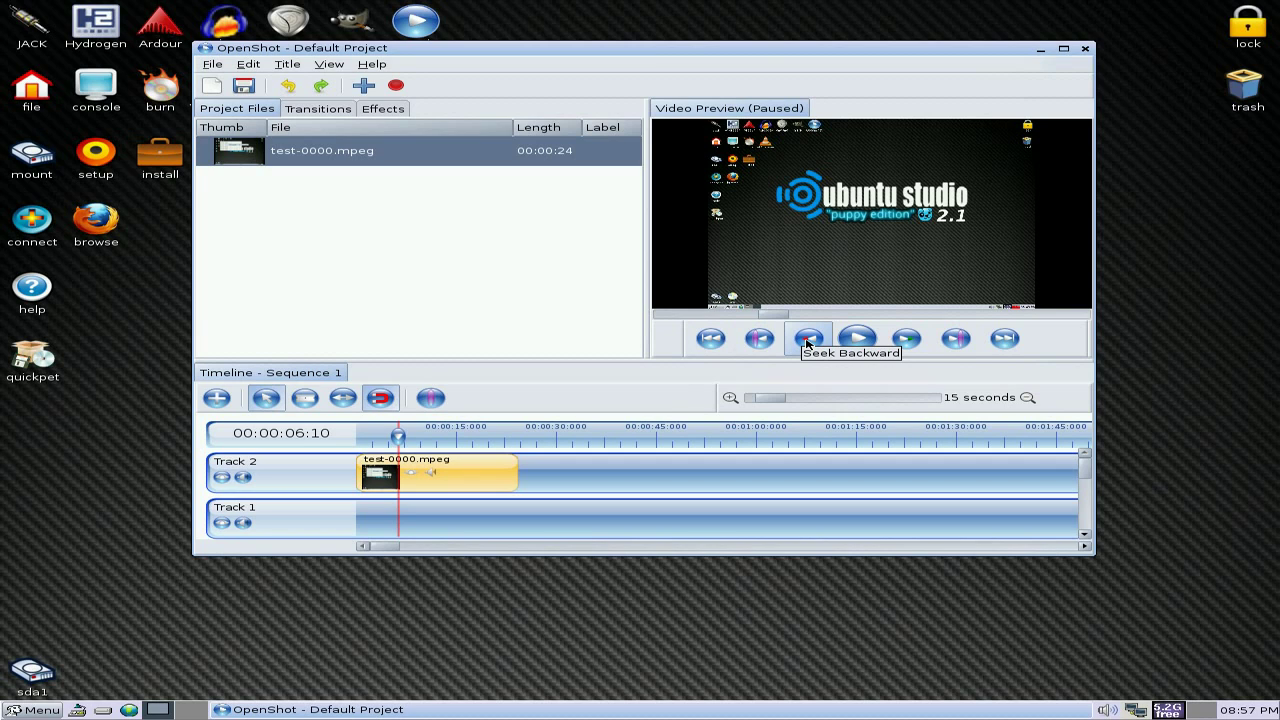
click(713, 343)
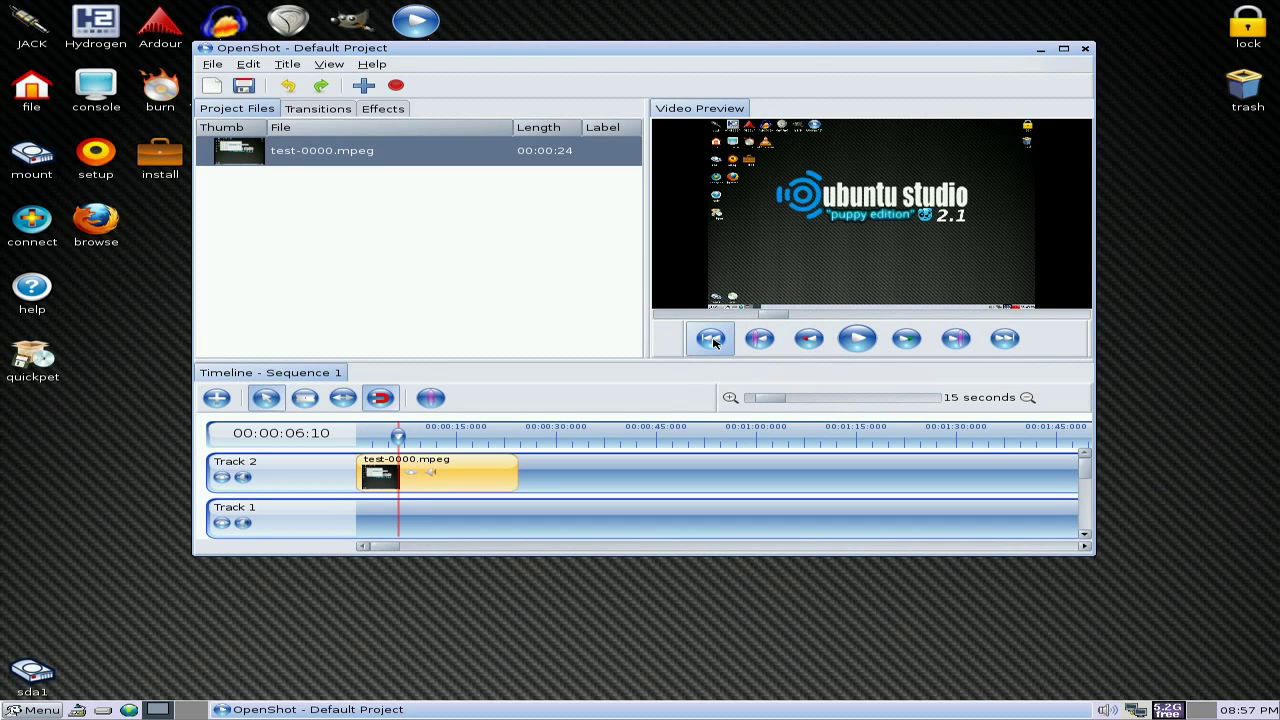
click(713, 343)
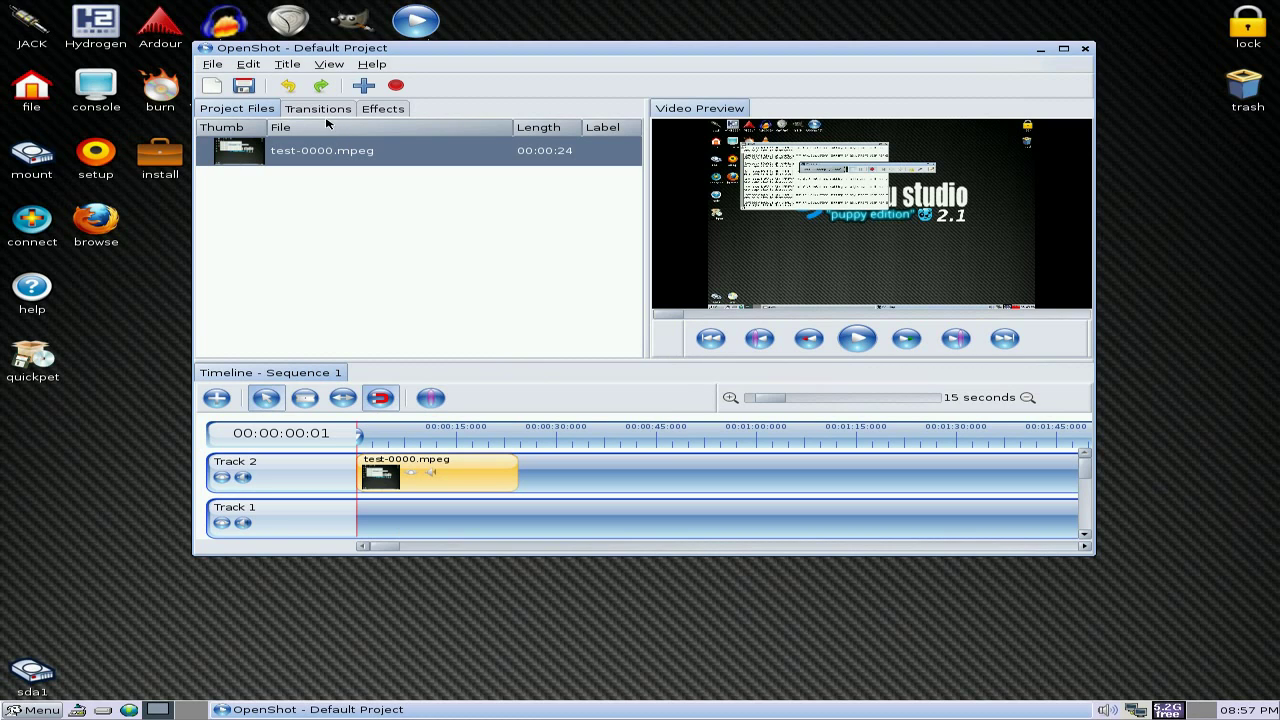
Step: Scroll through the Effects and Transitions lists, then close the OpenShot window
click(385, 110)
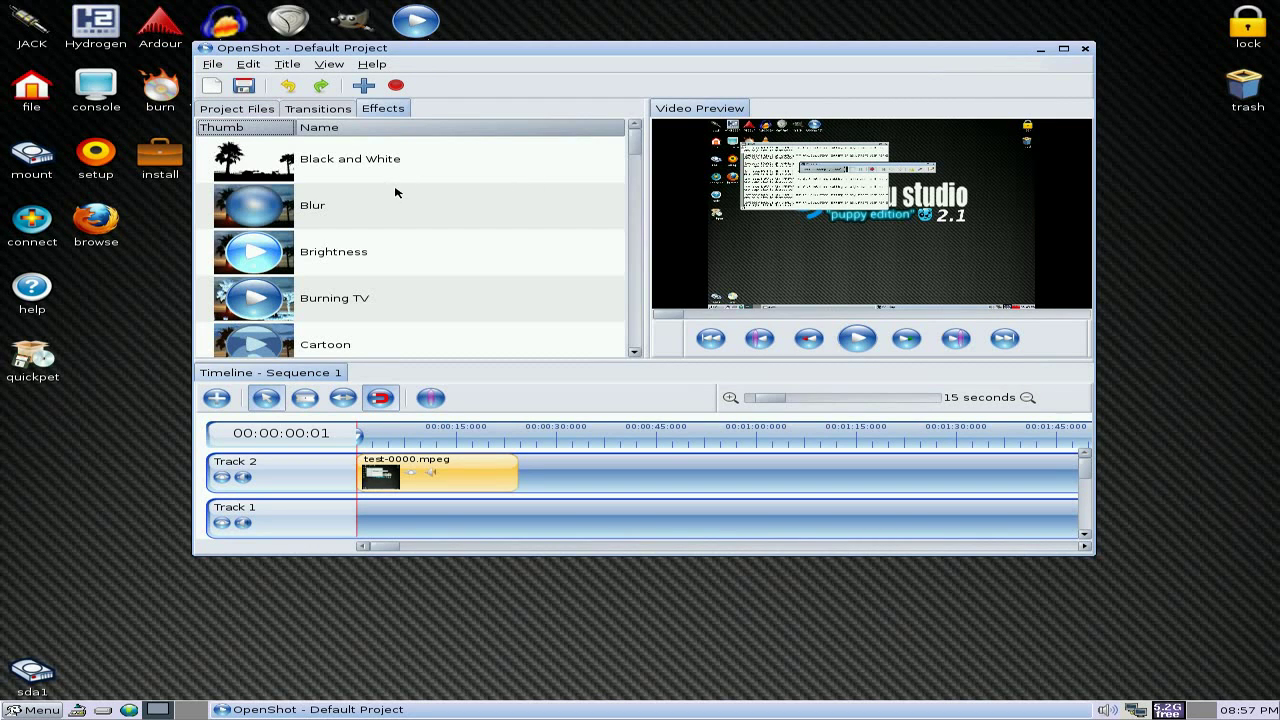
scroll(405, 269, down, 2)
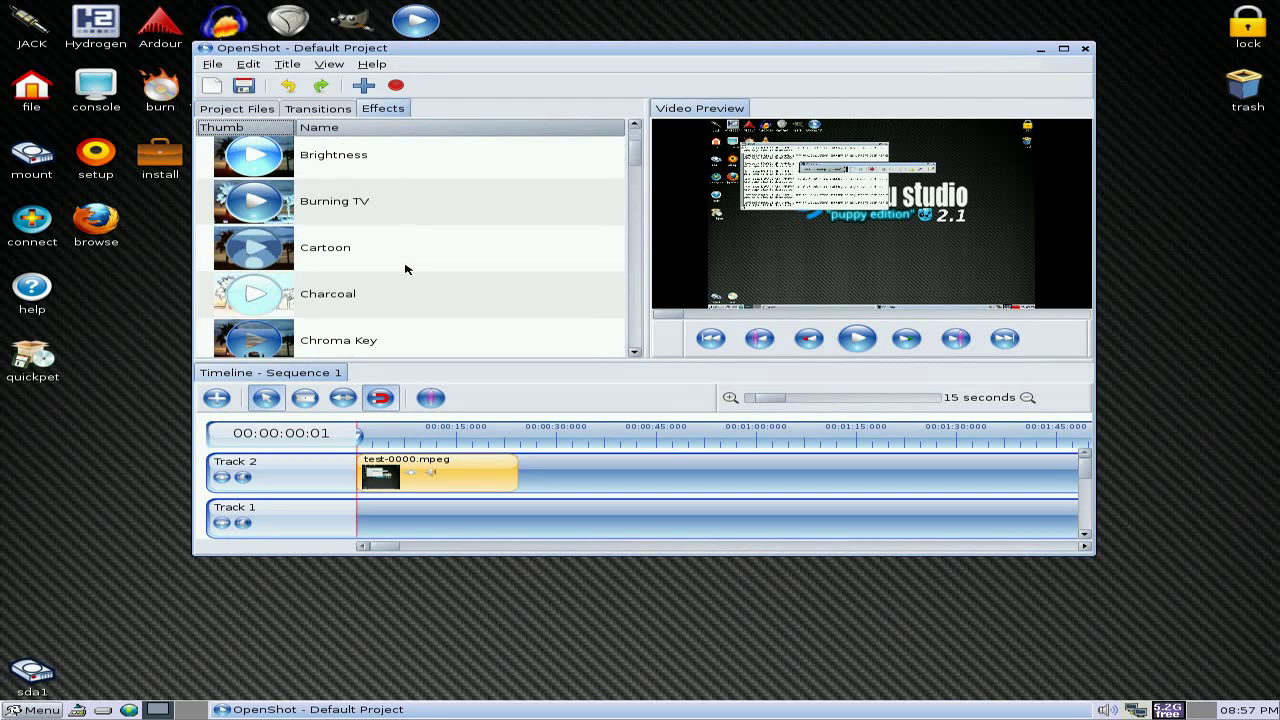
scroll(405, 269, up, 2)
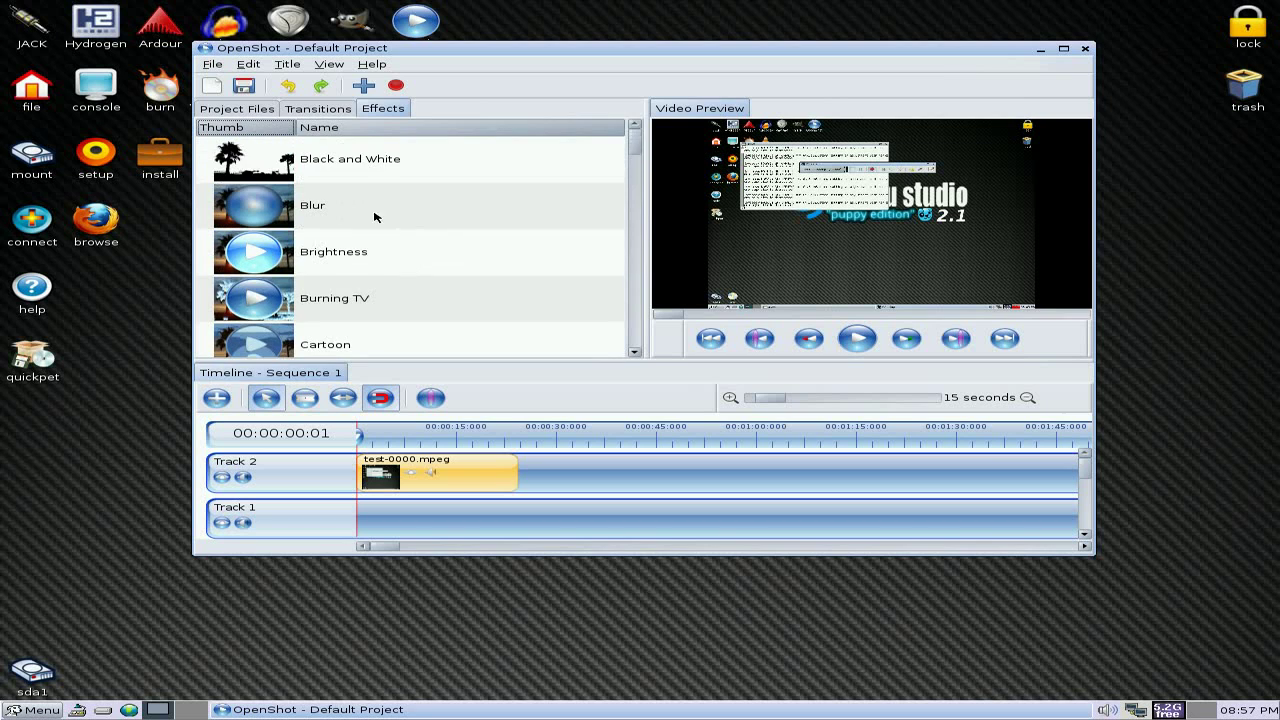
click(330, 112)
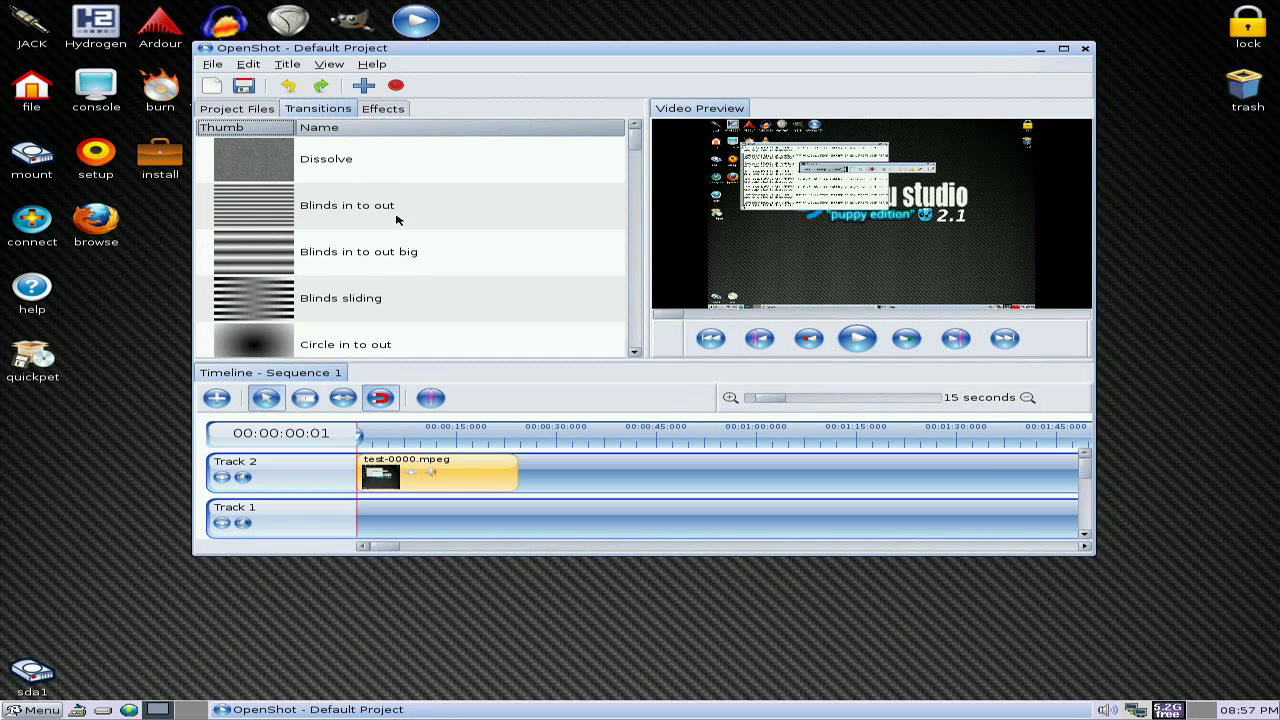
scroll(436, 264, down, 3)
scroll(436, 264, up, 3)
click(1086, 50)
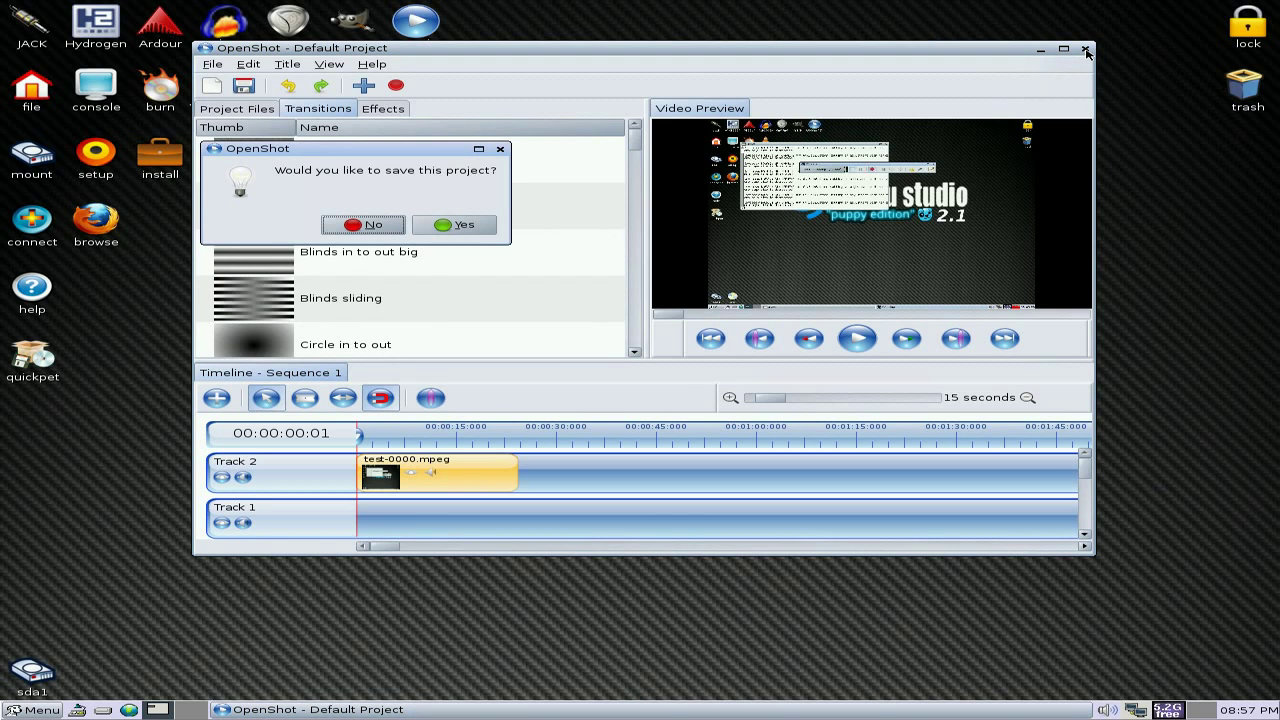
Step: Quit OpenShot without saving the project, then launch VLC Media Player and quit it
click(386, 224)
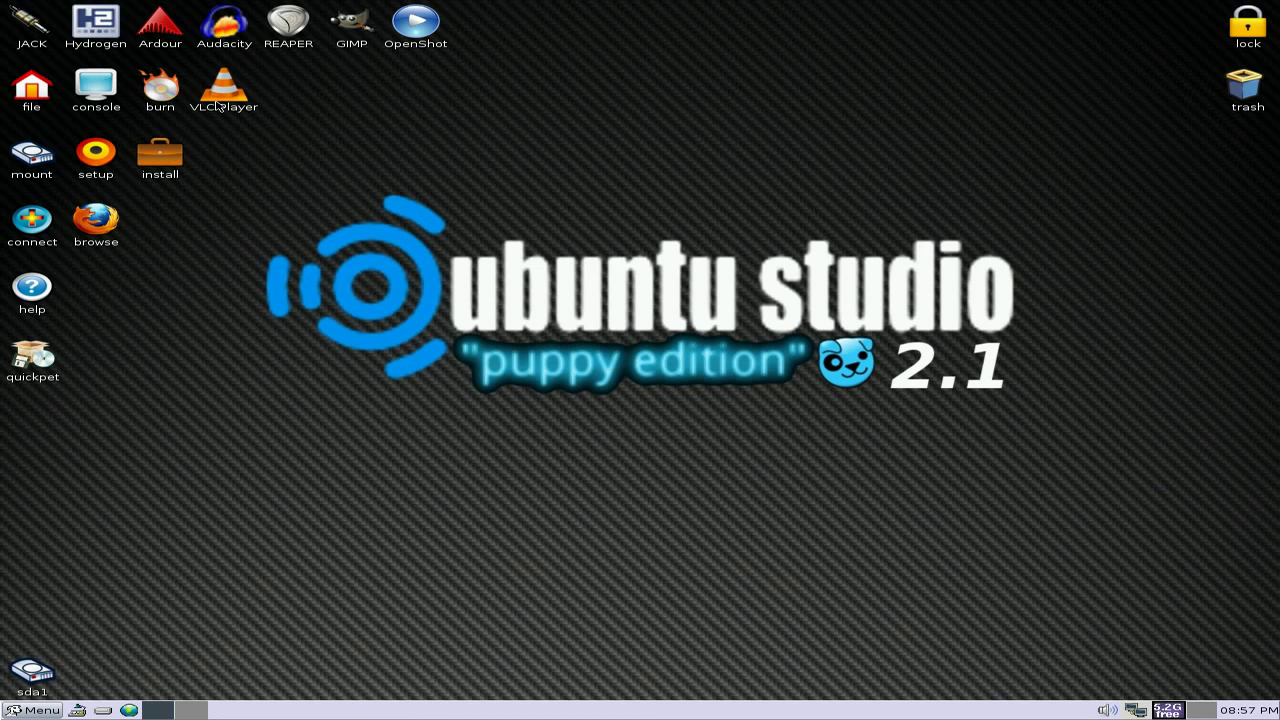
click(218, 106)
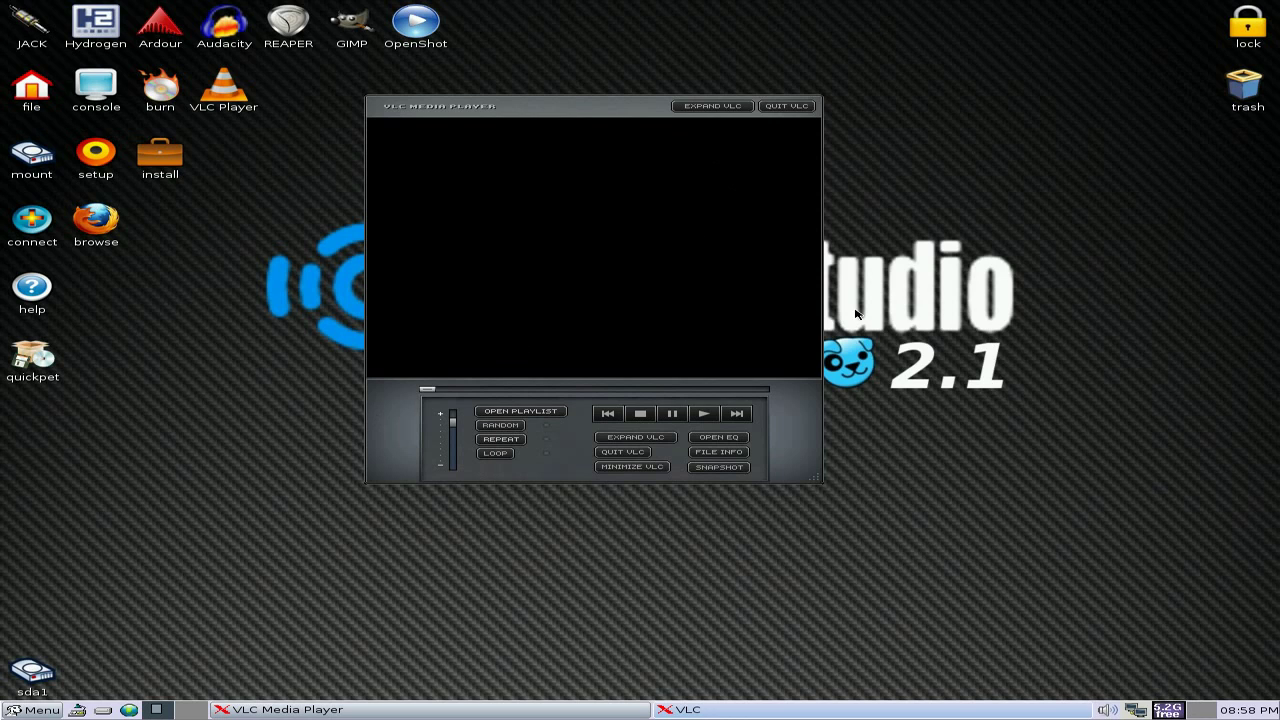
click(787, 106)
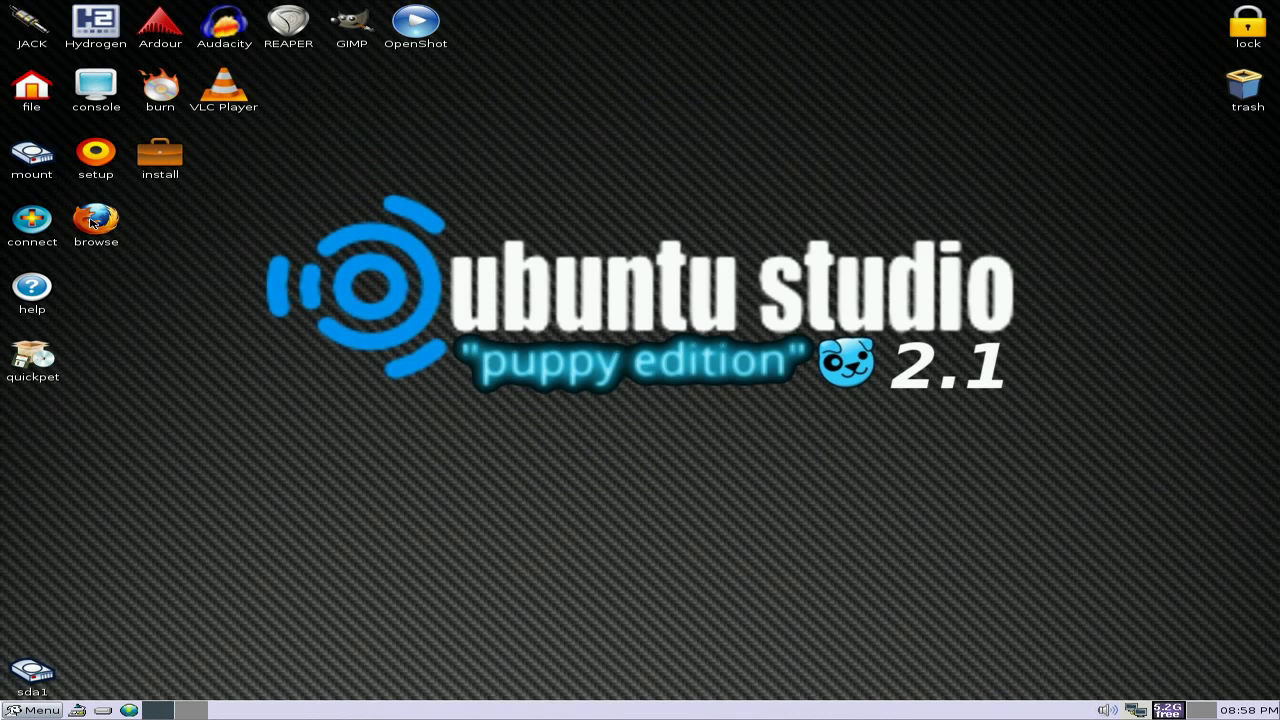
click(91, 222)
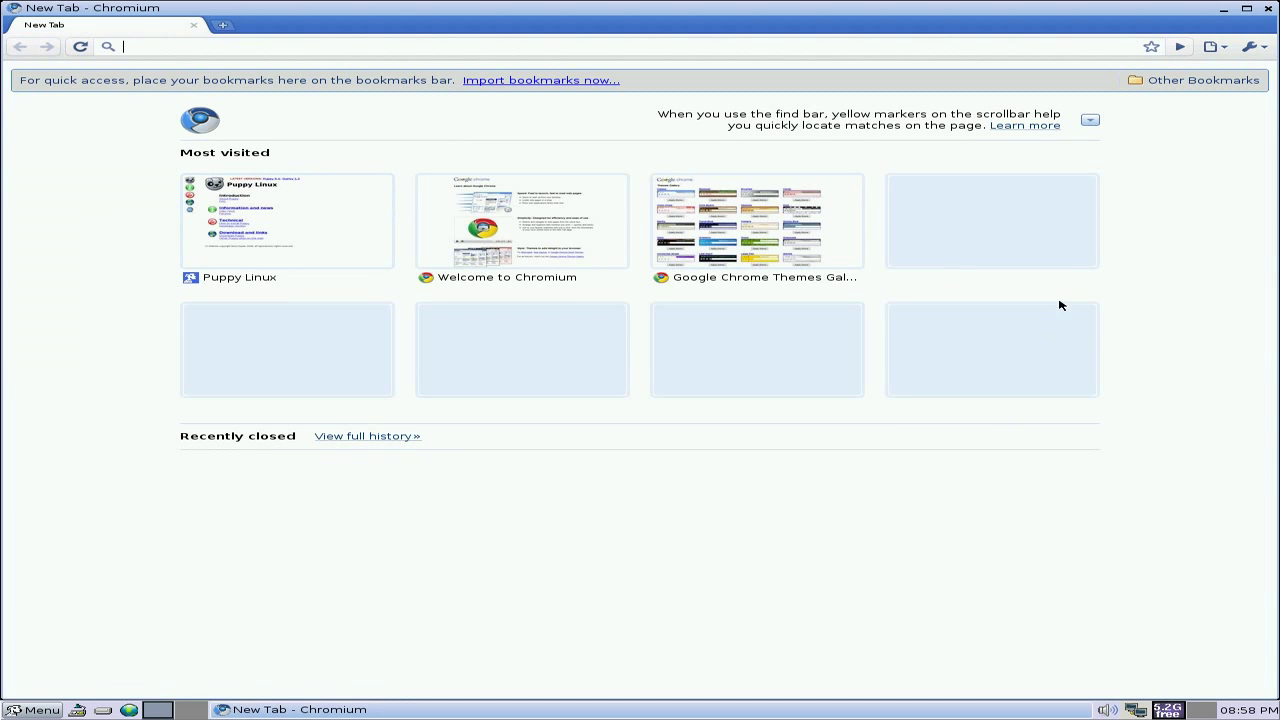
click(1266, 10)
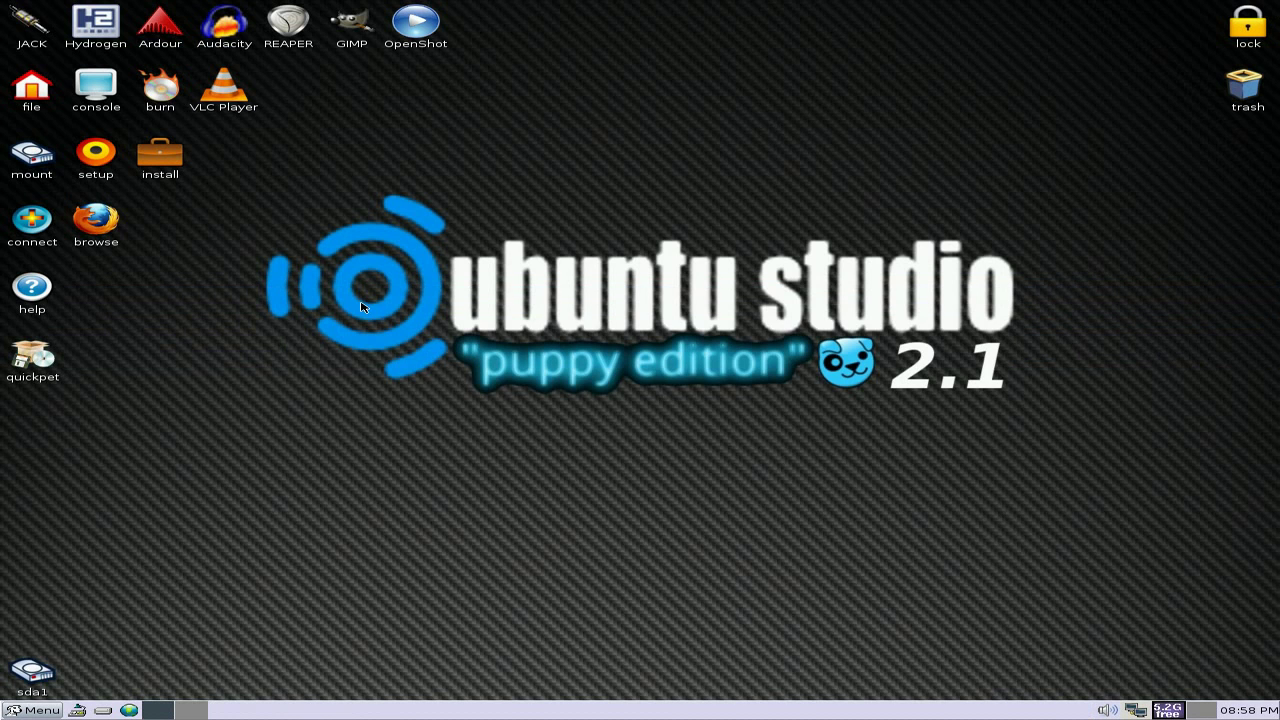
click(30, 712)
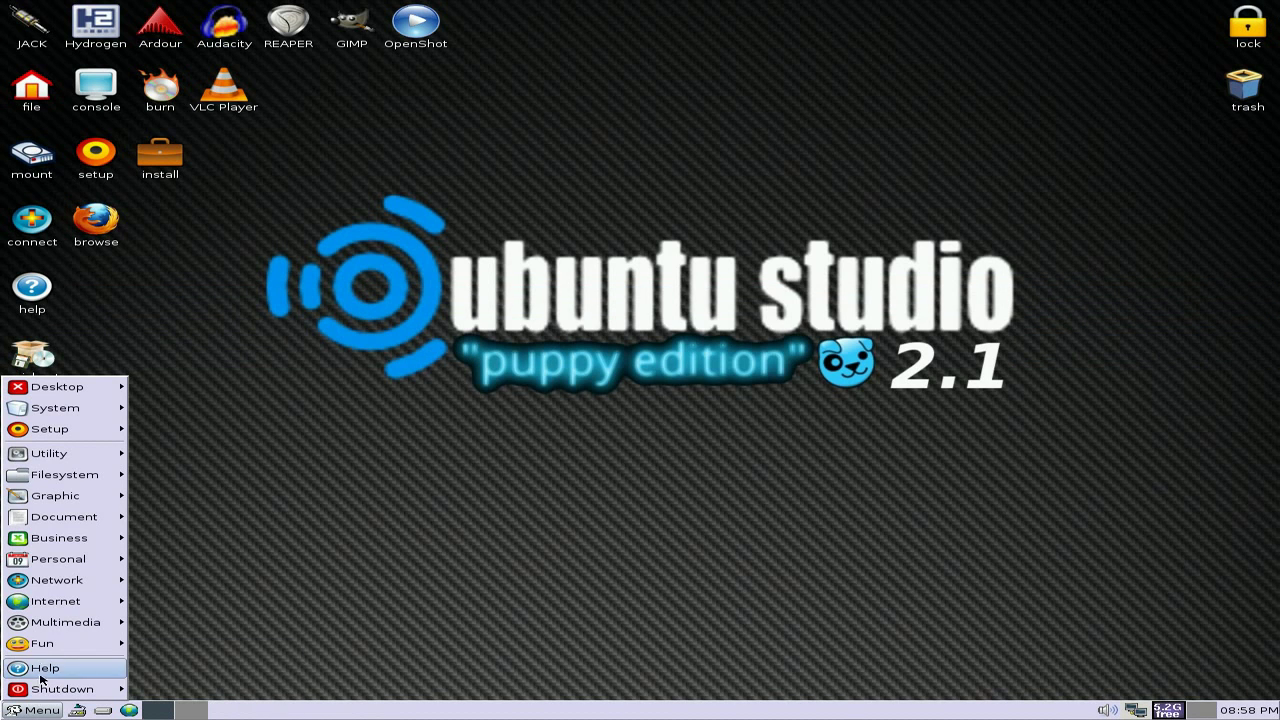
mouse_move(42, 621)
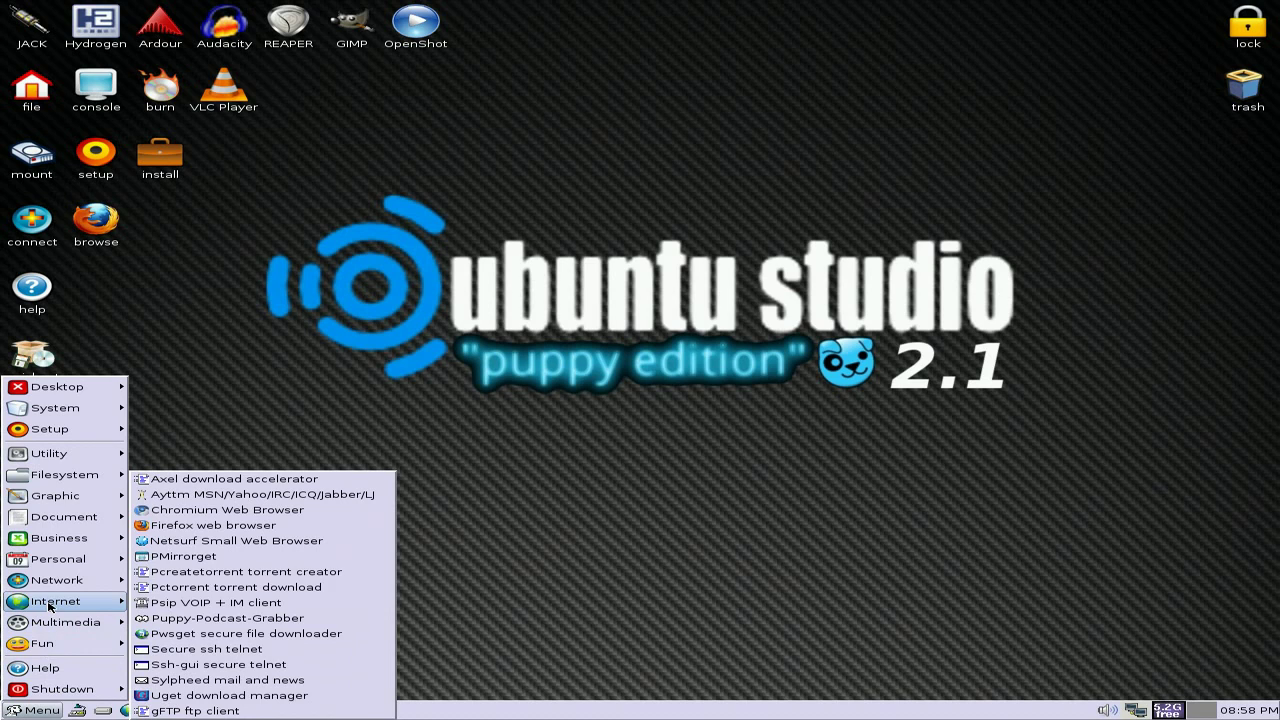
click(246, 527)
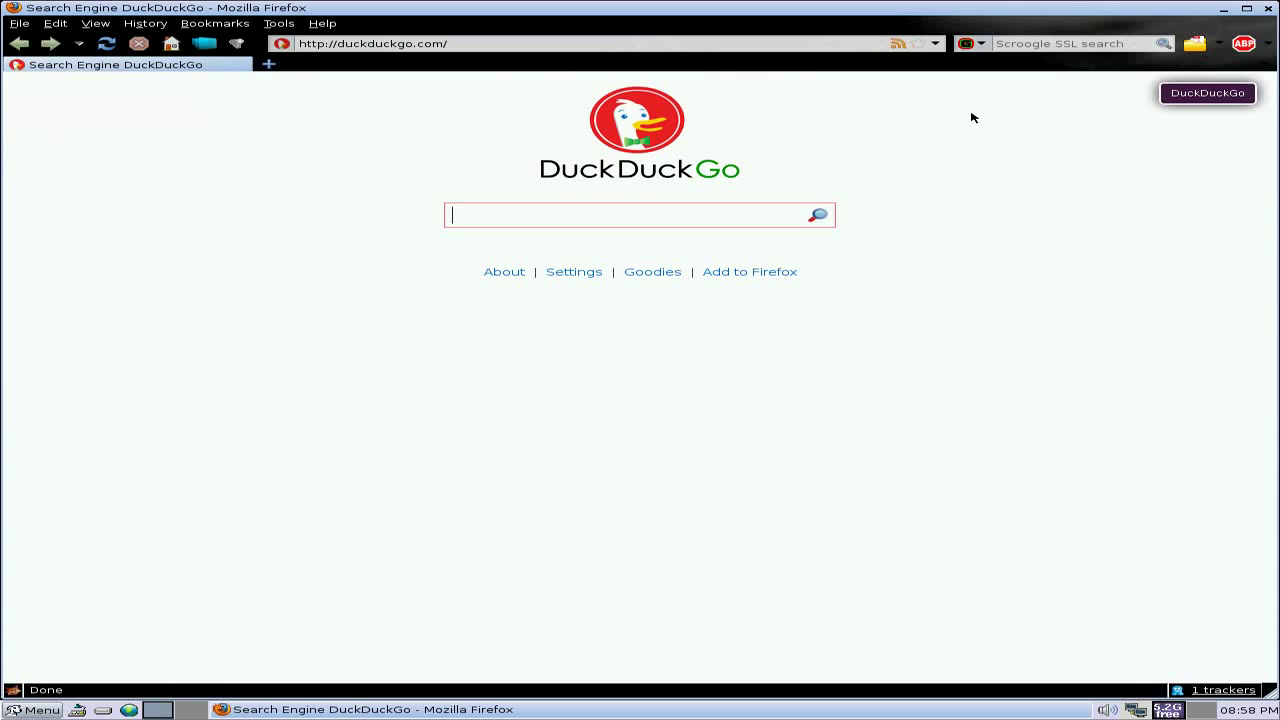
click(981, 45)
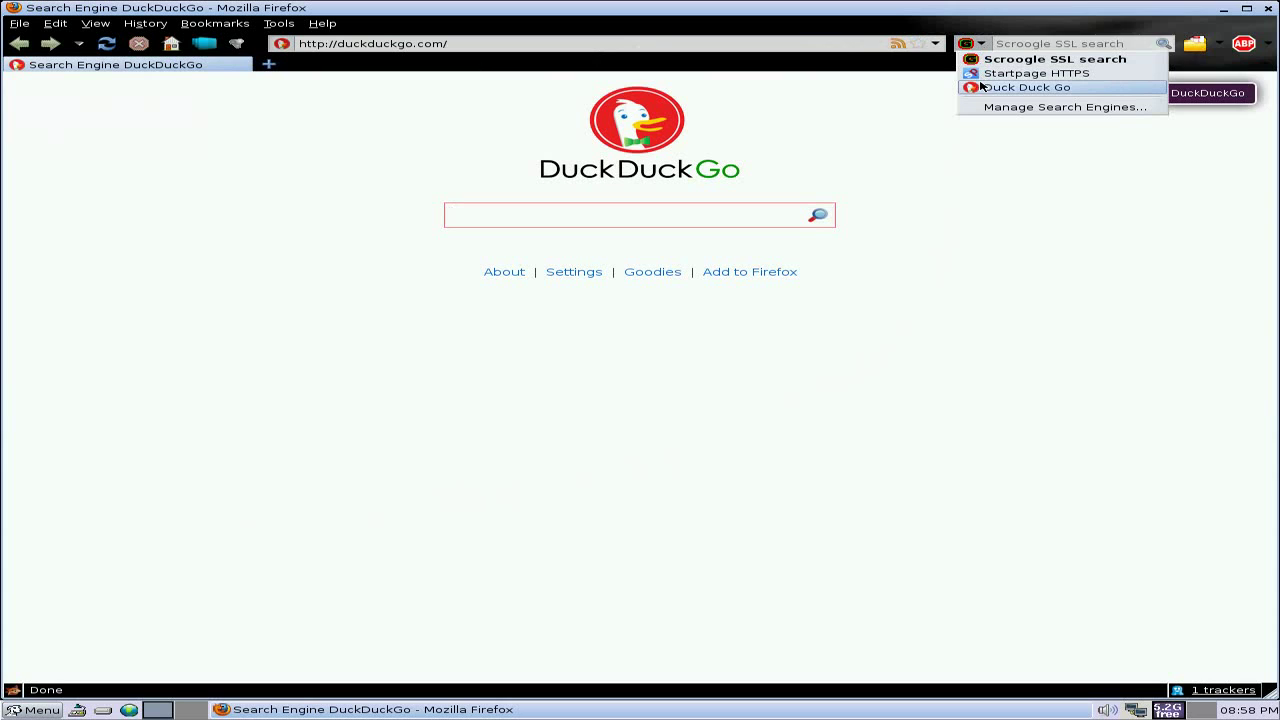
click(979, 166)
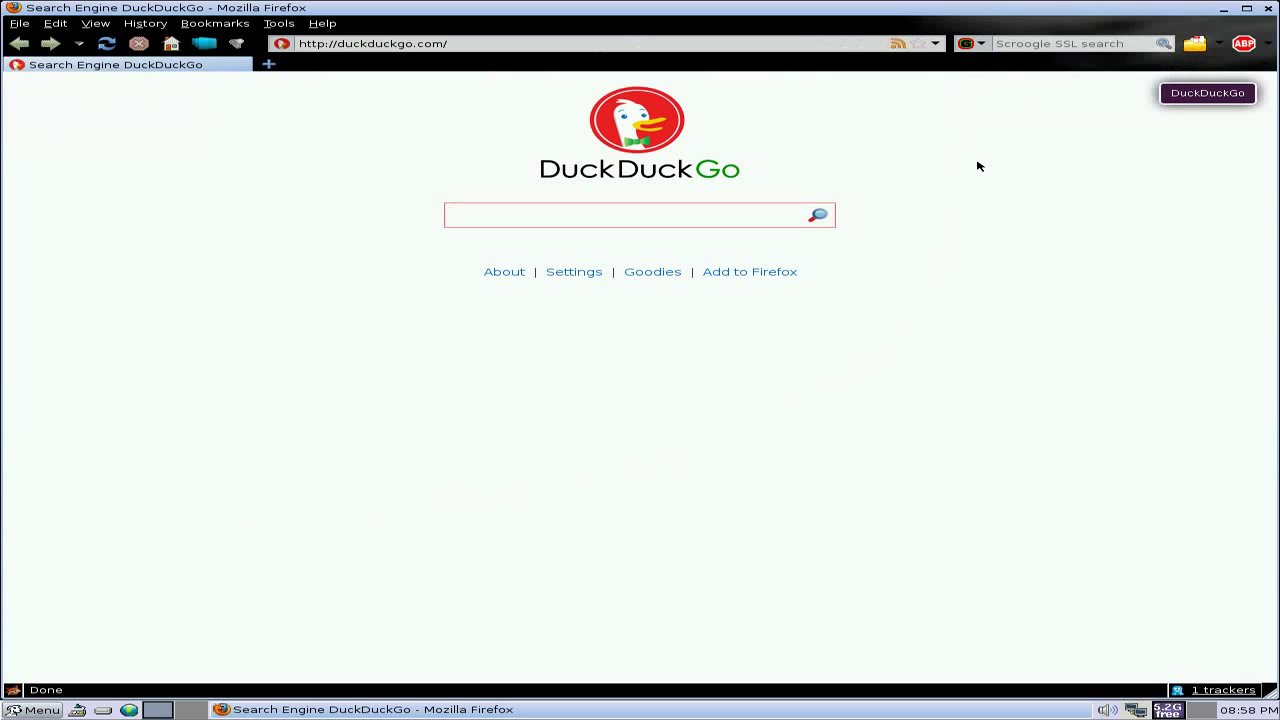
click(1270, 9)
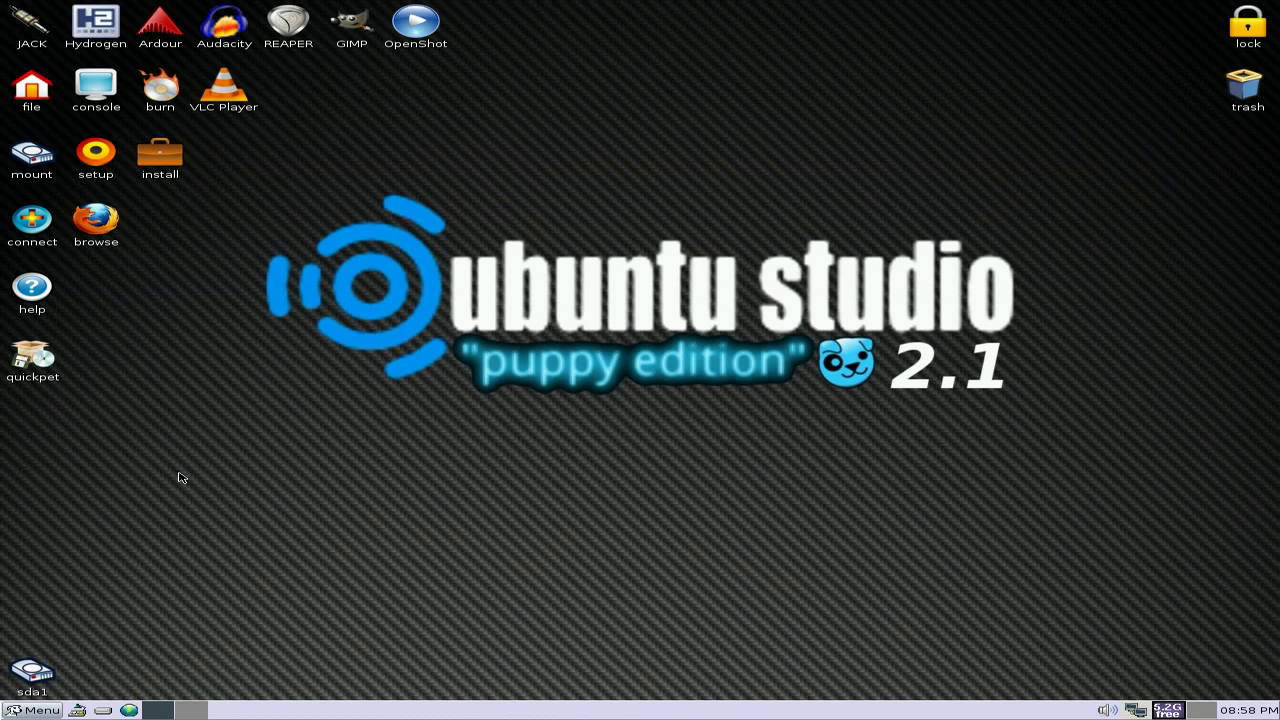
Step: In Quickpet, go to Internet Pets > Useful Pets and choose the Dia Diagram Editor
click(36, 362)
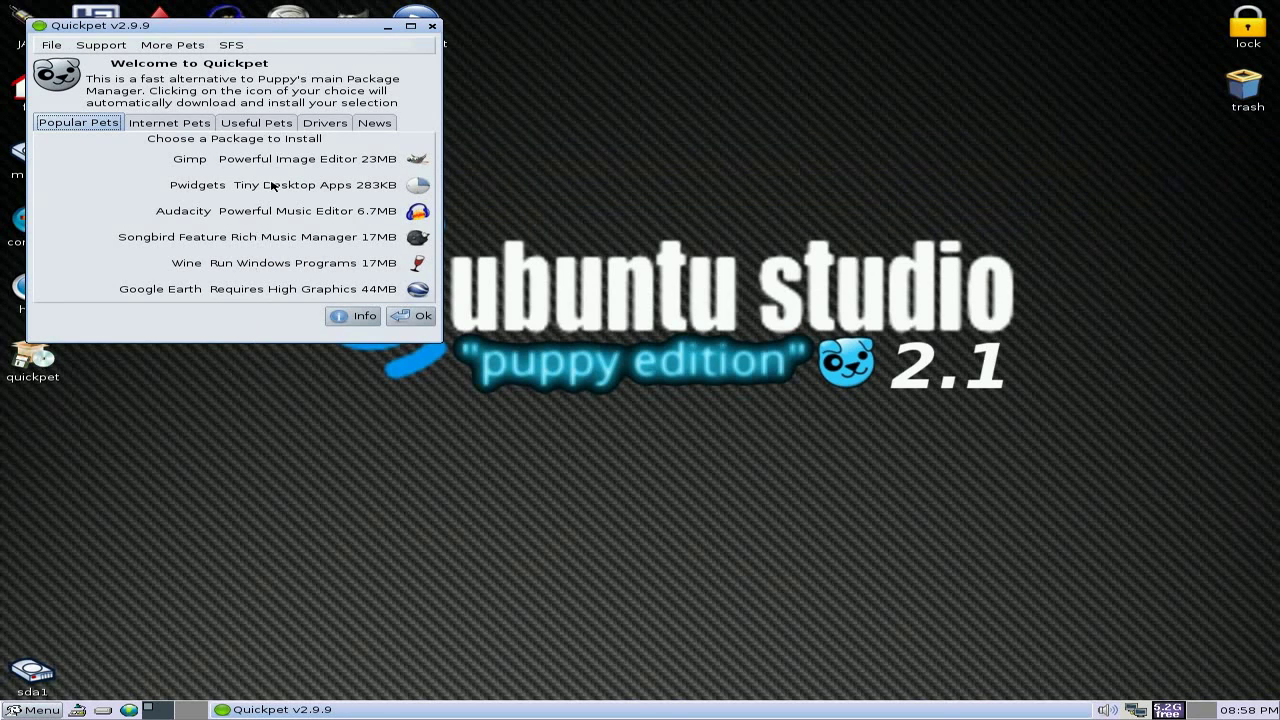
click(170, 123)
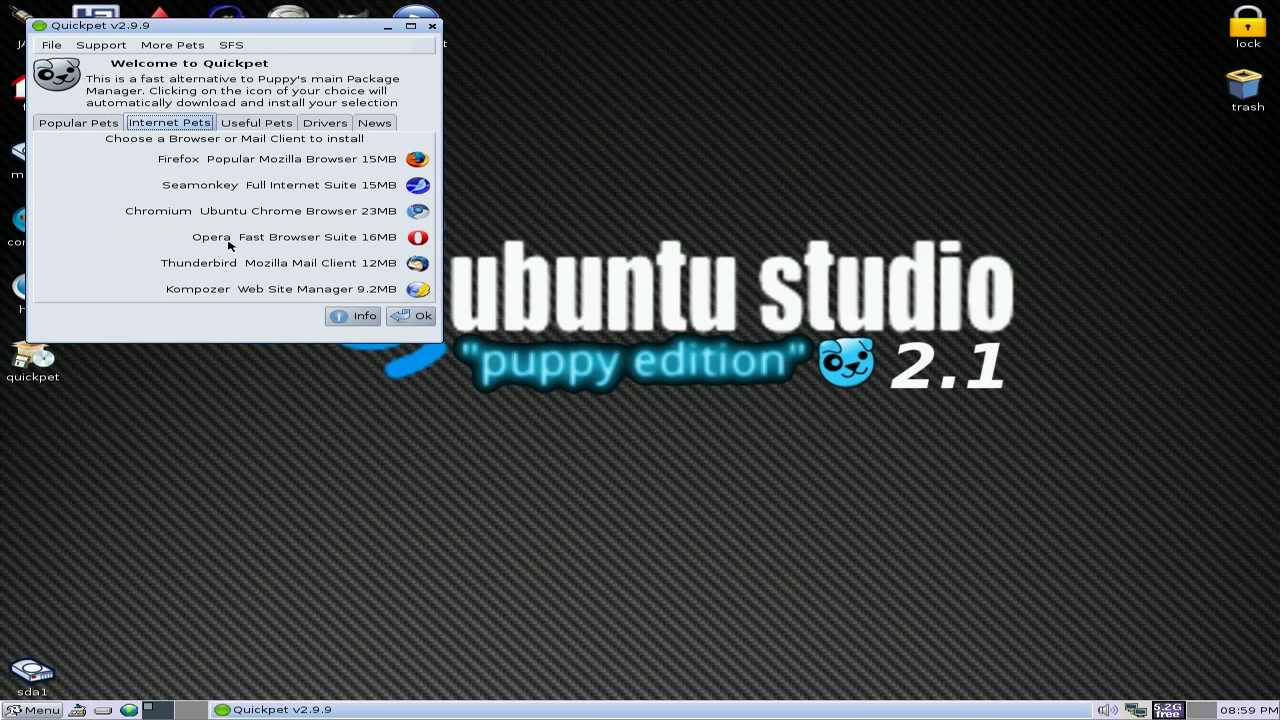
click(244, 122)
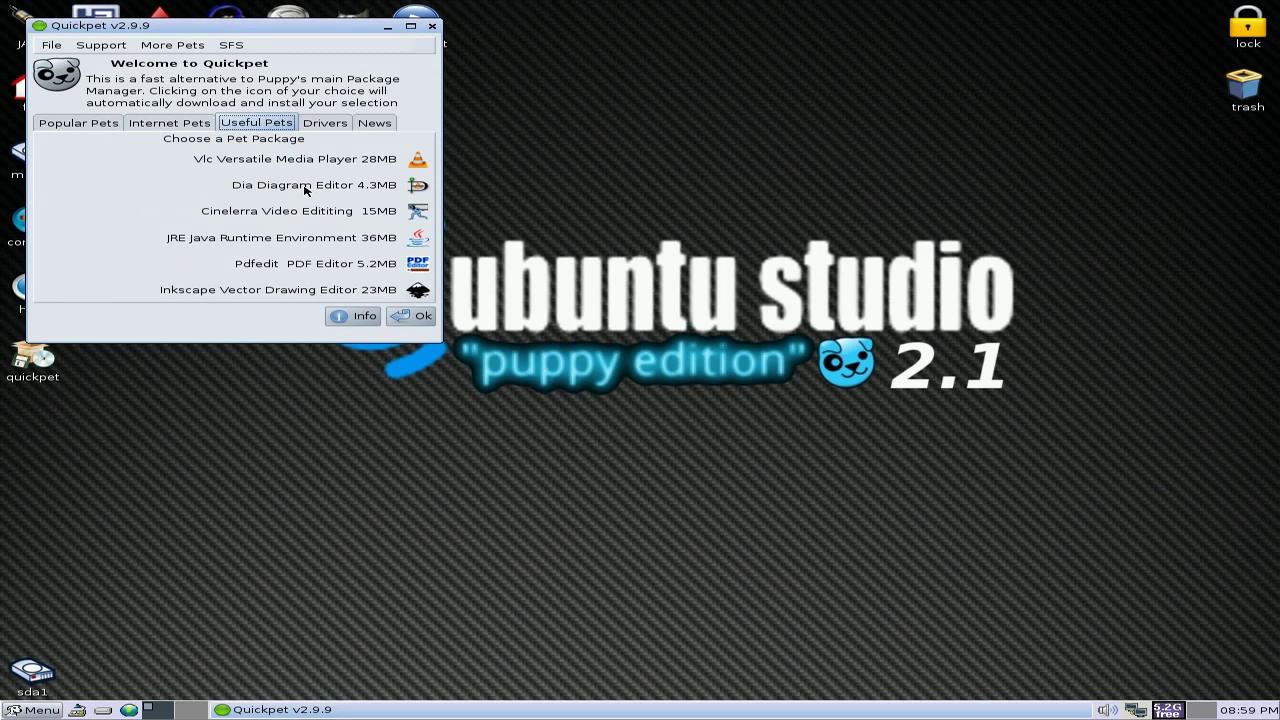
click(417, 185)
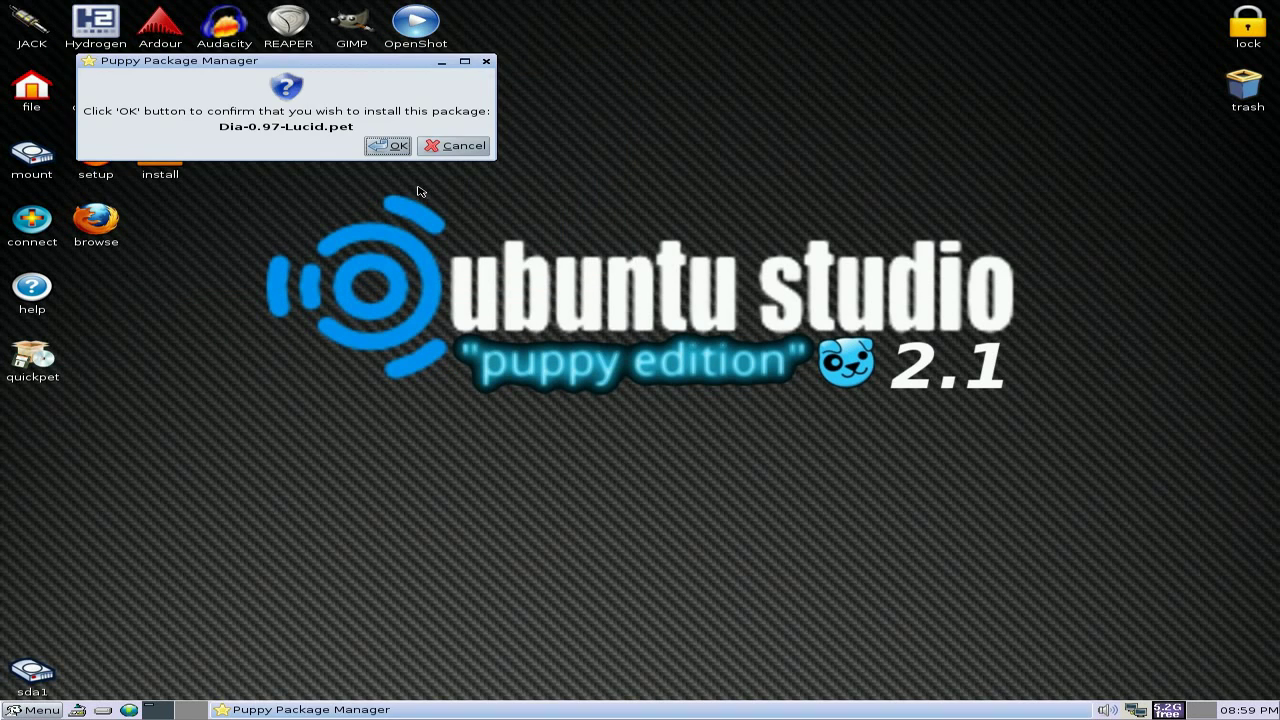
Step: Confirm the Dia-0.97-Lucid.pet install and dismiss the success notice
click(379, 150)
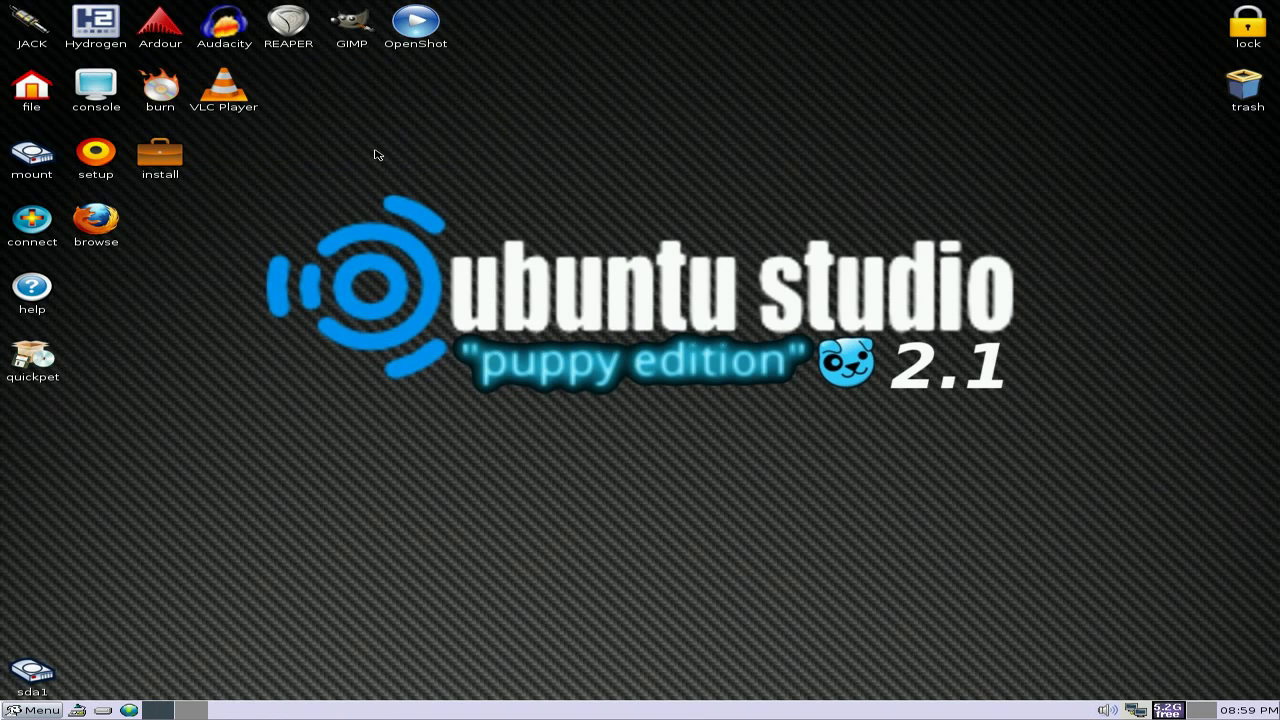
click(425, 196)
Step: Launch Dia from Menu > Graphic > Graphics Processing and move its toolbox off the diagram
click(44, 709)
mouse_move(56, 687)
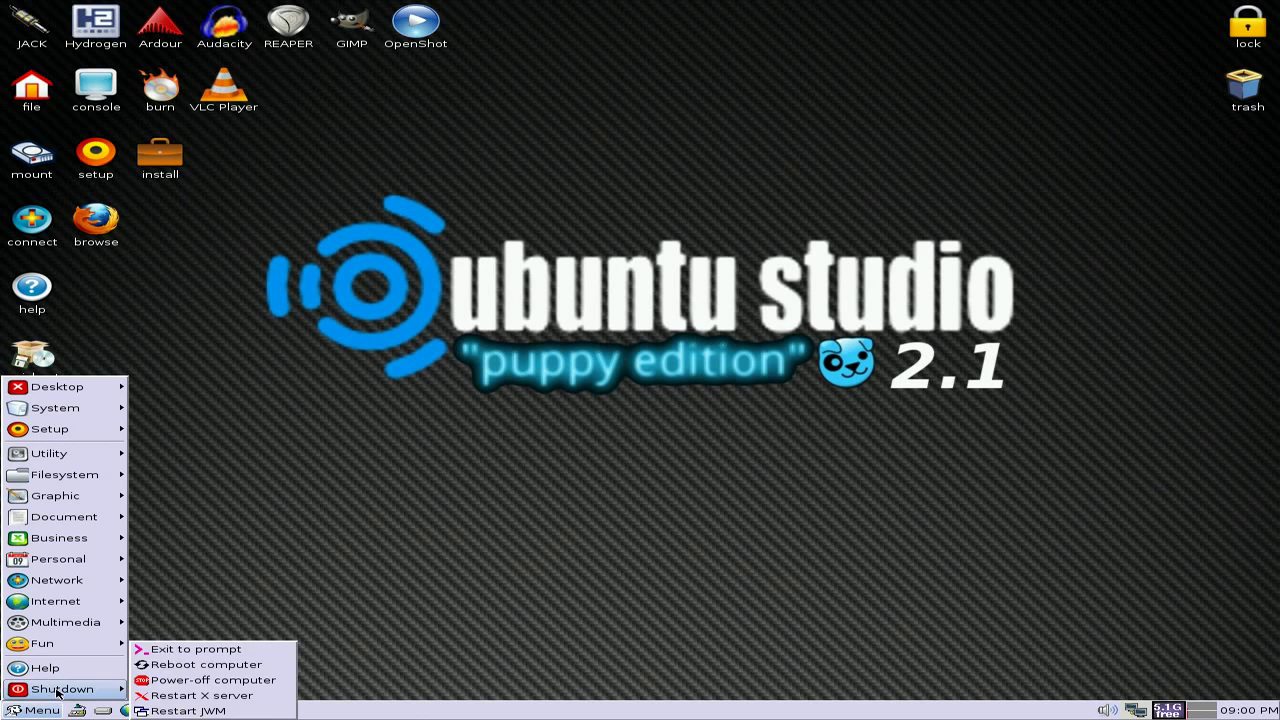
mouse_move(79, 528)
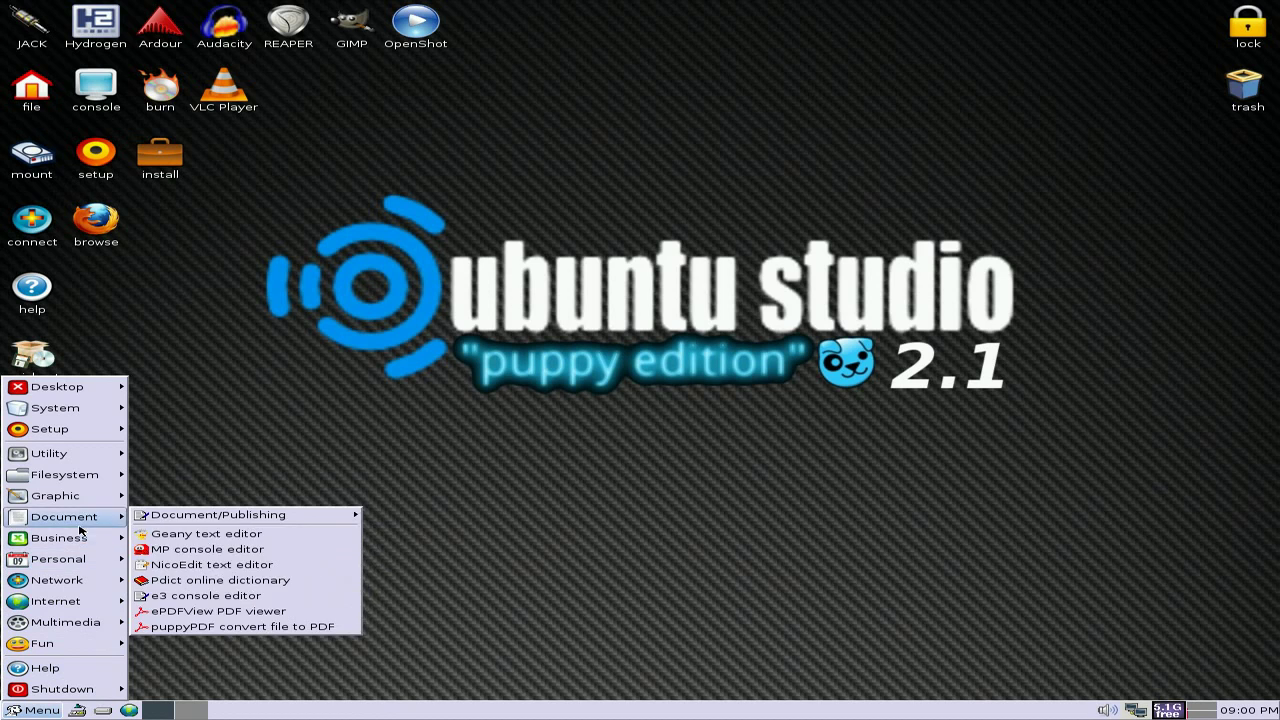
mouse_move(80, 498)
mouse_move(160, 496)
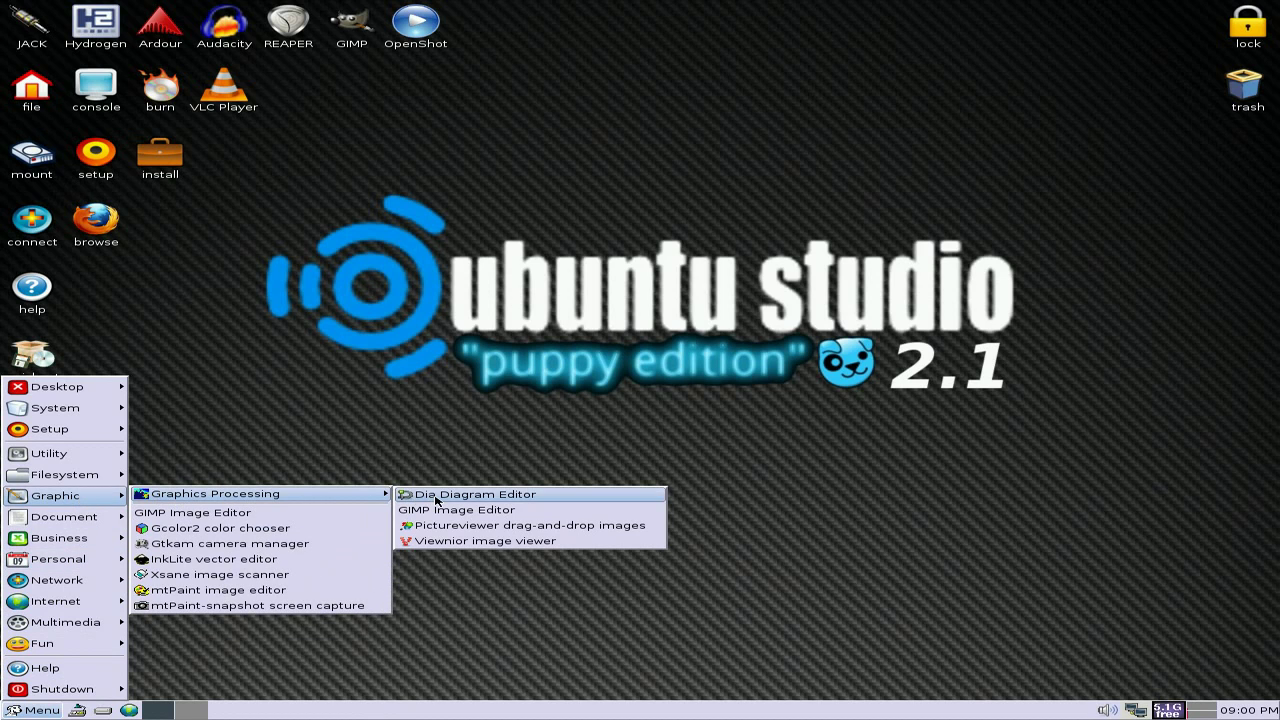
click(436, 496)
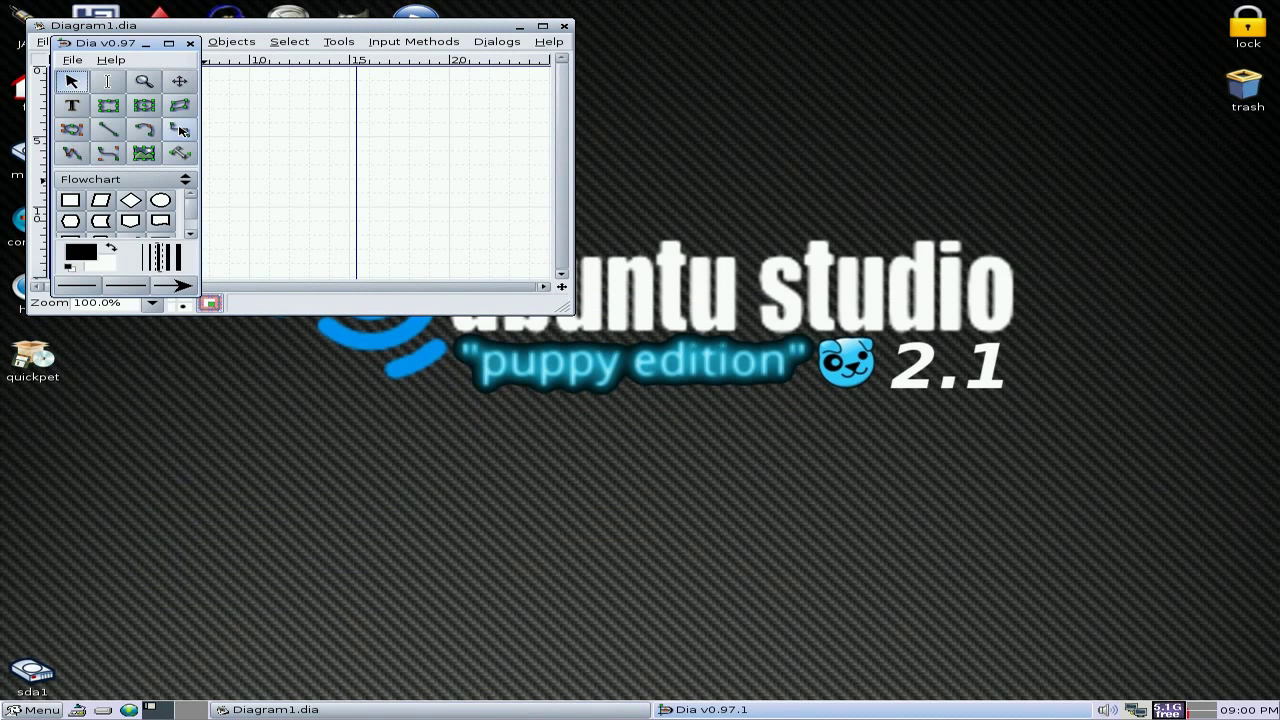
drag(116, 44, 693, 110)
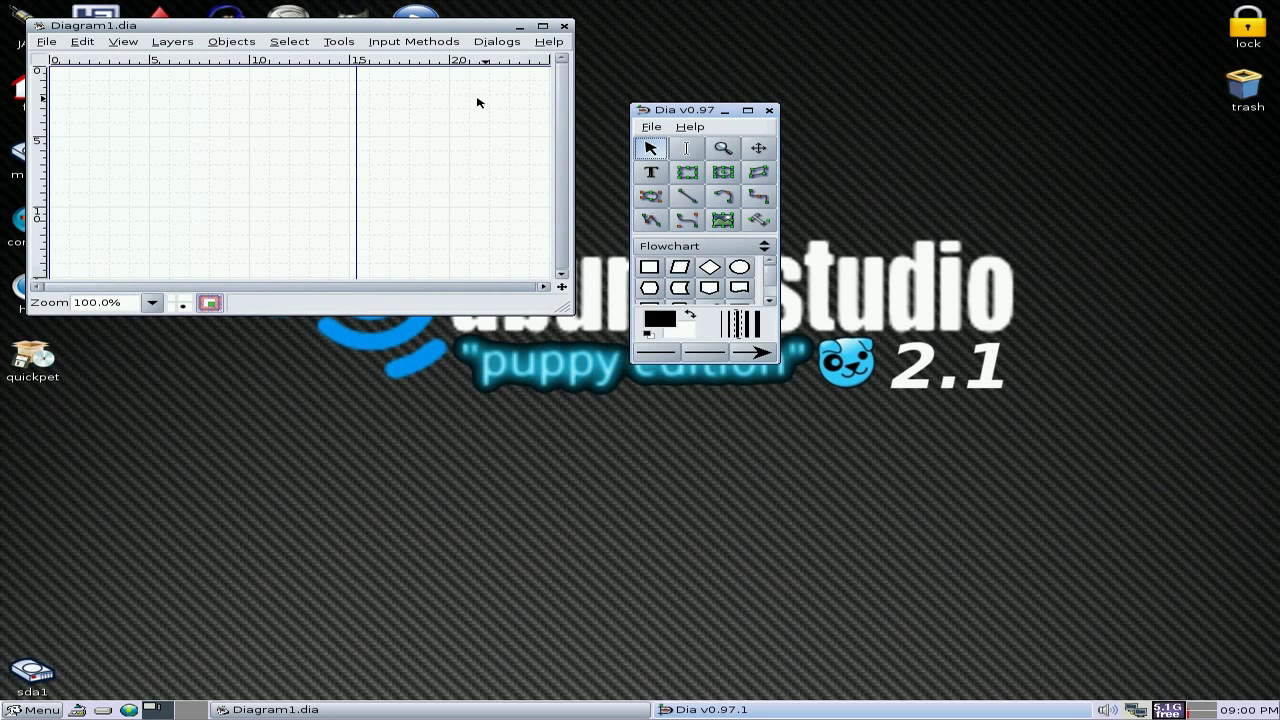
Step: Close the Diagram1.dia window, then close the Dia toolbox
click(564, 26)
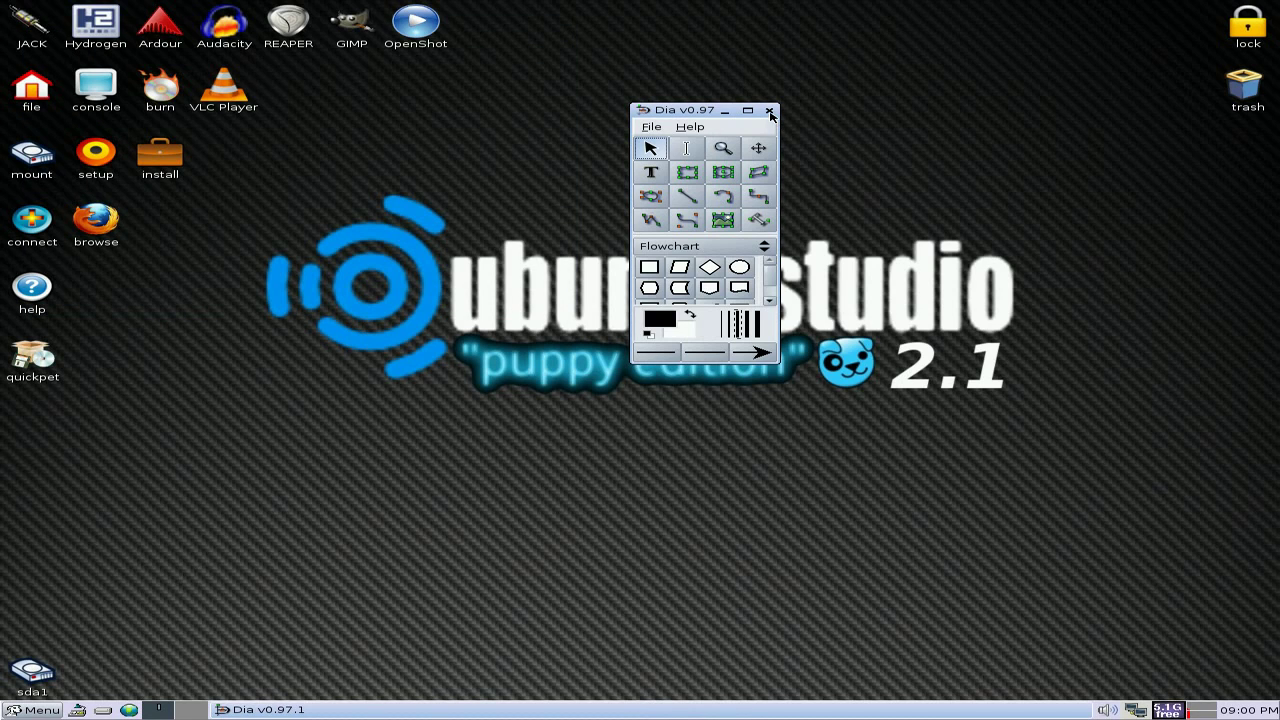
click(769, 111)
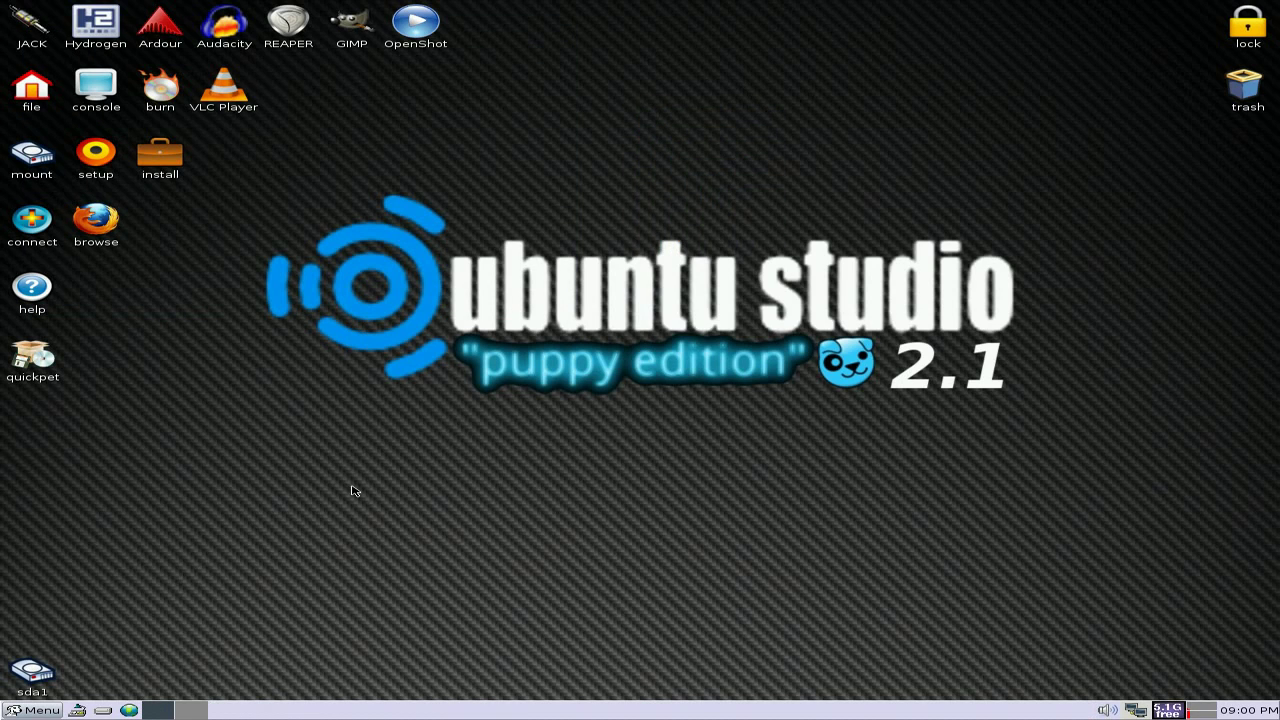